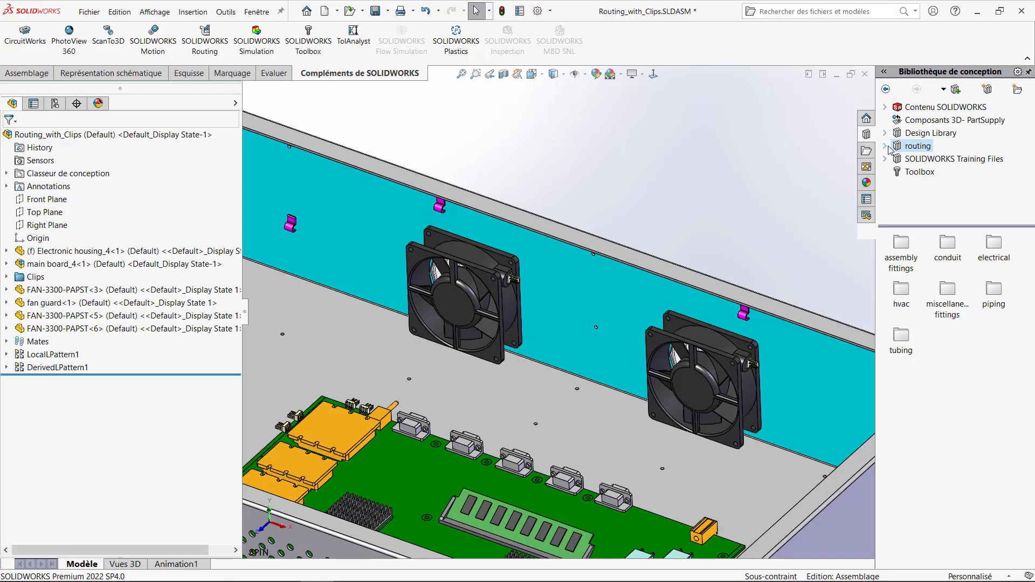
# Enable the SOLIDWORKS Routing add-in and list the electrical connector parts in the Design Library.
pyautogui.click(885, 146)
pyautogui.click(934, 159)
pyautogui.moveTo(1027, 275)
pyautogui.mouseDown()
pyautogui.moveTo(1033, 382)
pyautogui.moveTo(1031, 254)
pyautogui.mouseUp()
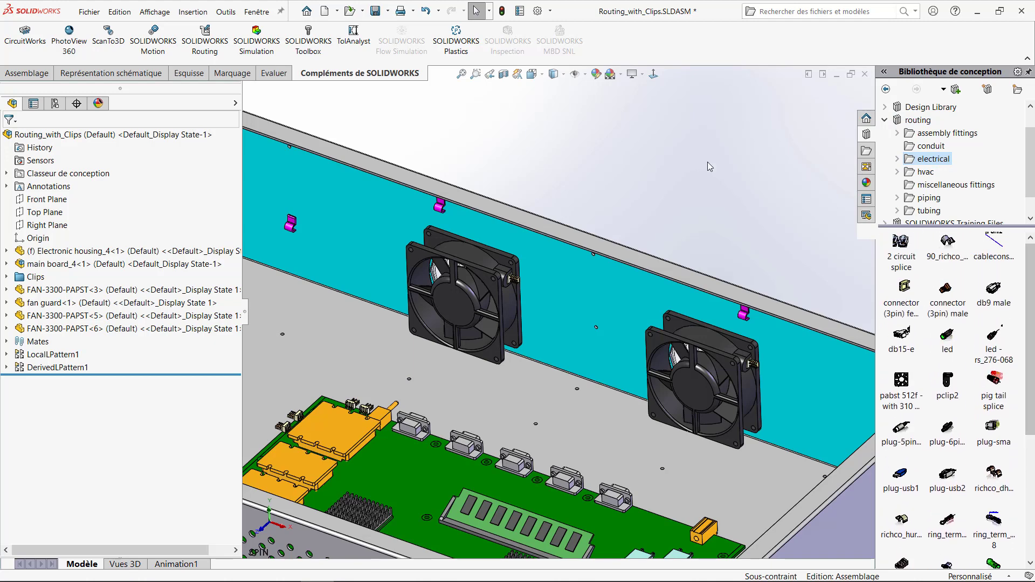
pyautogui.click(208, 45)
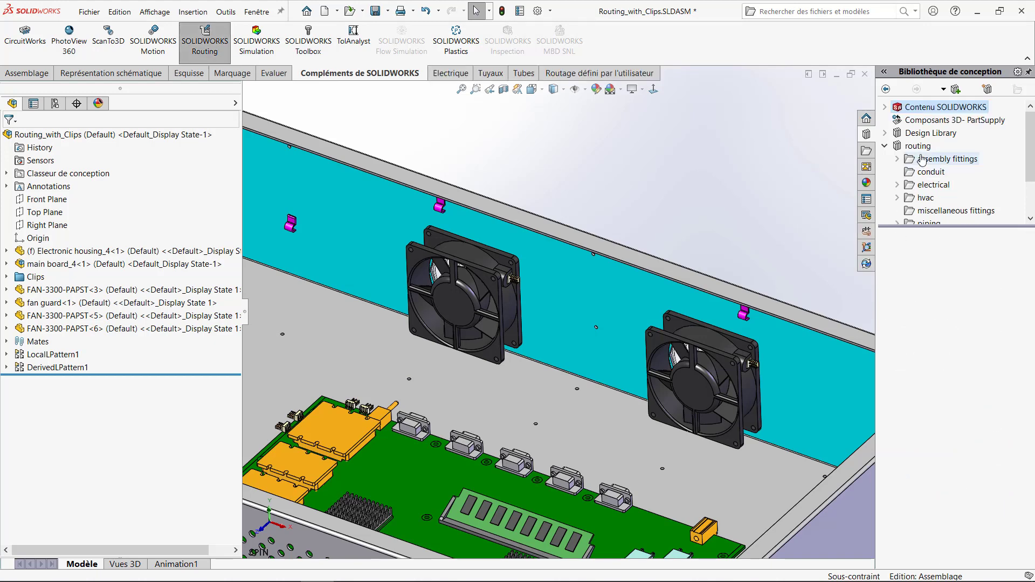
pyautogui.click(933, 185)
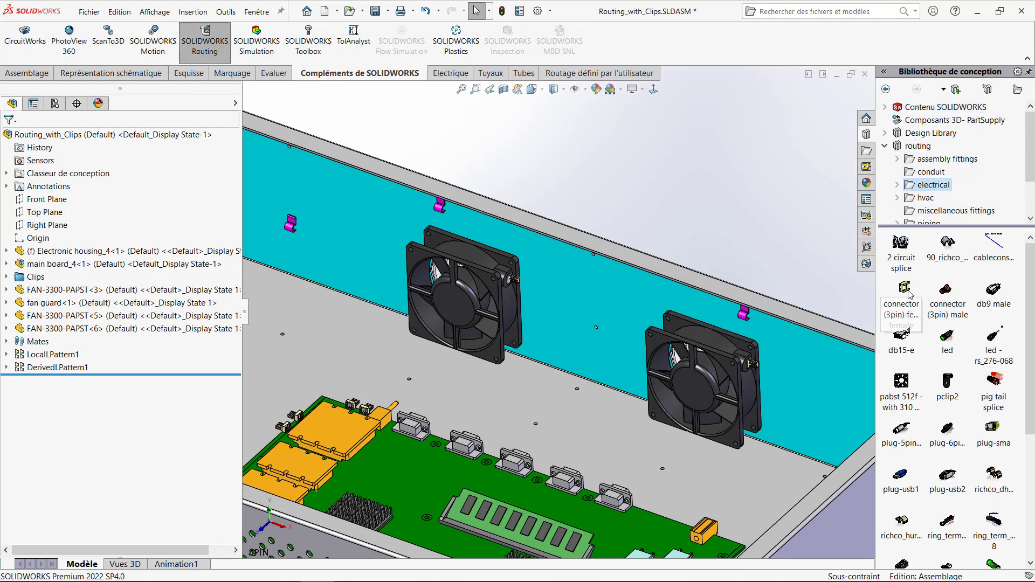
pyautogui.moveTo(904, 288)
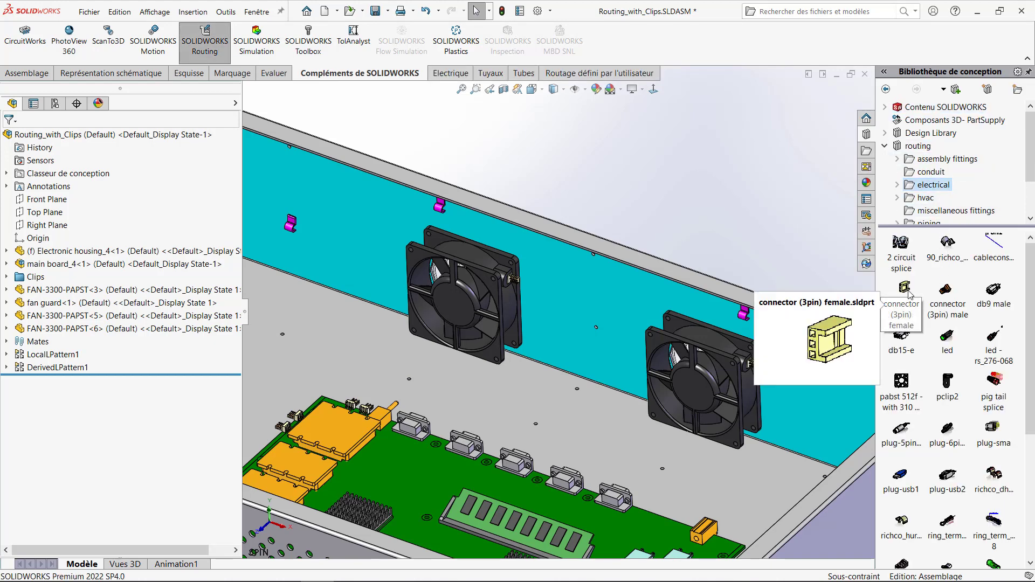
pyautogui.doubleClick(904, 289)
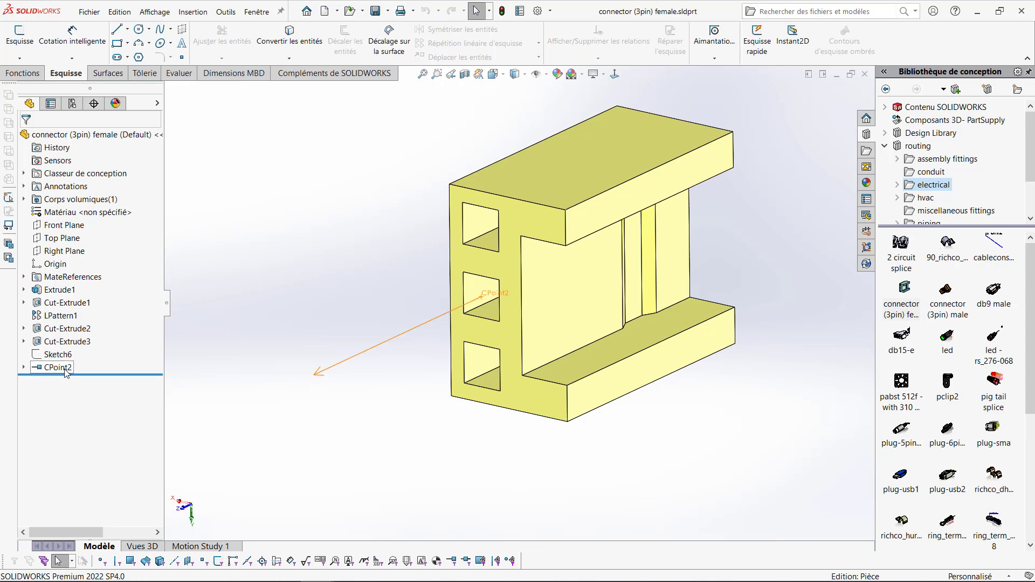
pyautogui.click(58, 368)
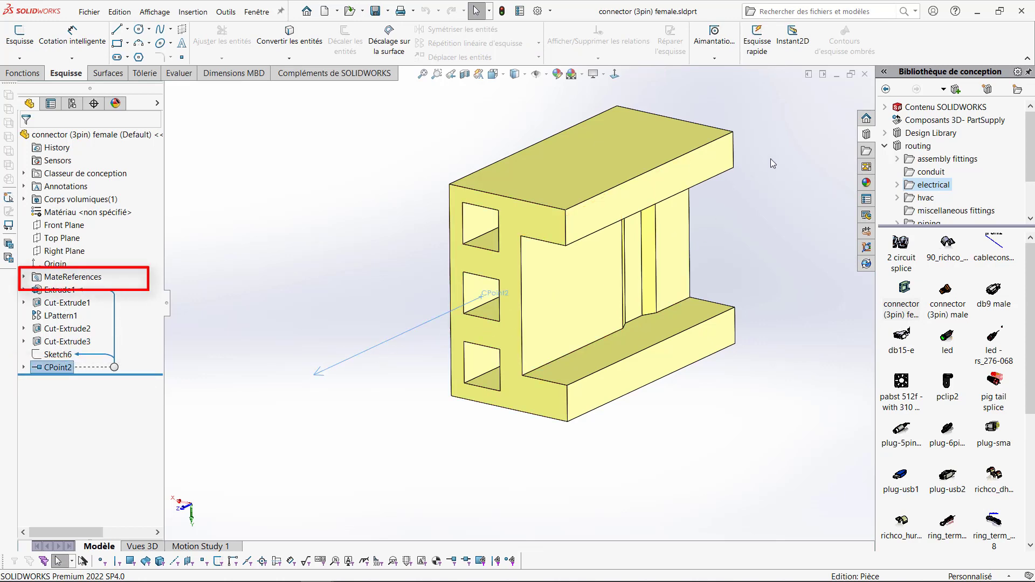
pyautogui.click(866, 78)
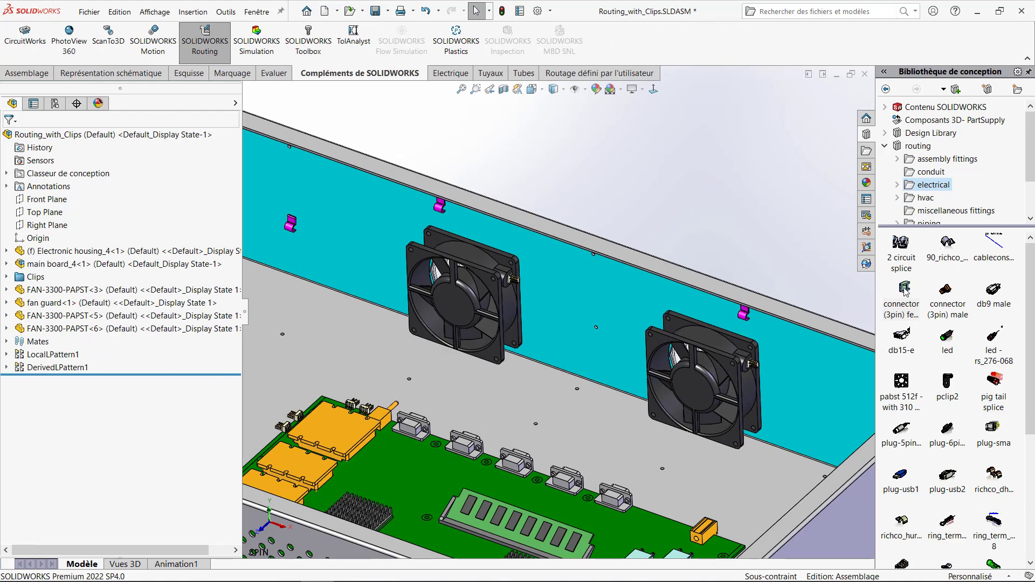
# Drop the 3-pin female connector at CPoint2 and start a Harnais route with 2.50mm diameter.
pyautogui.moveTo(905, 290); pyautogui.dragTo(355, 403)
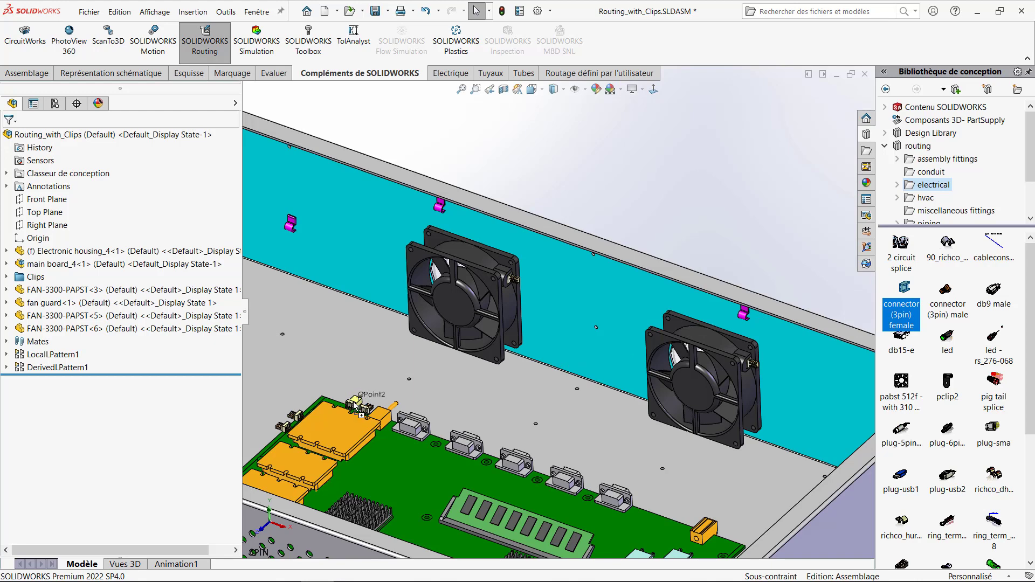
pyautogui.moveTo(354, 403); pyautogui.dragTo(354, 403)
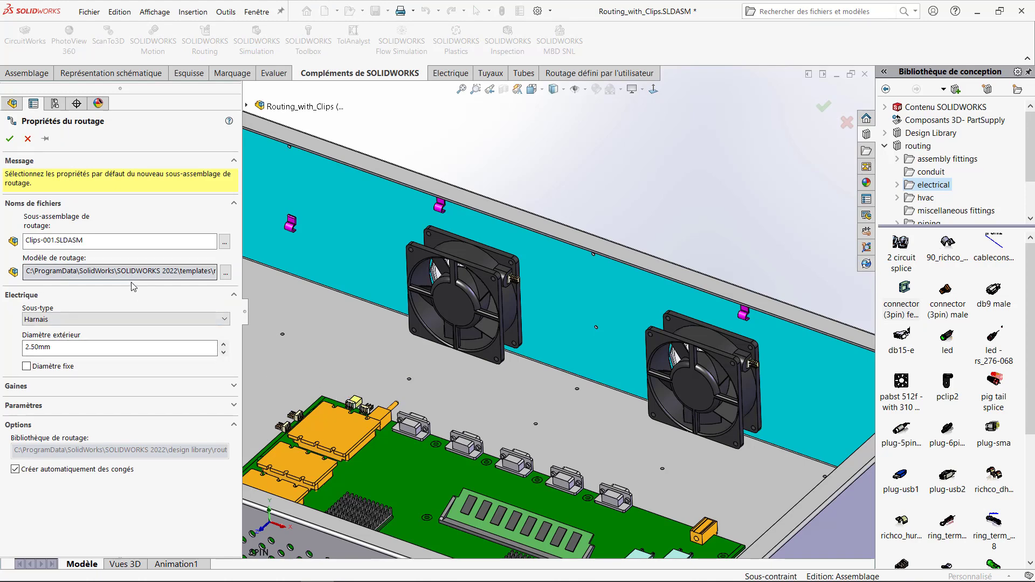
pyautogui.click(225, 319)
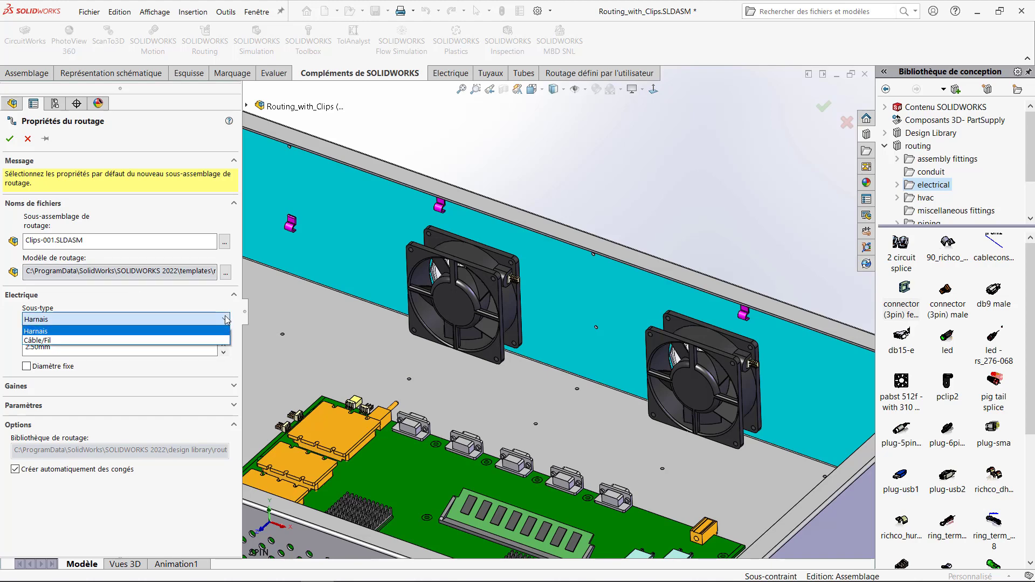
pyautogui.click(226, 319)
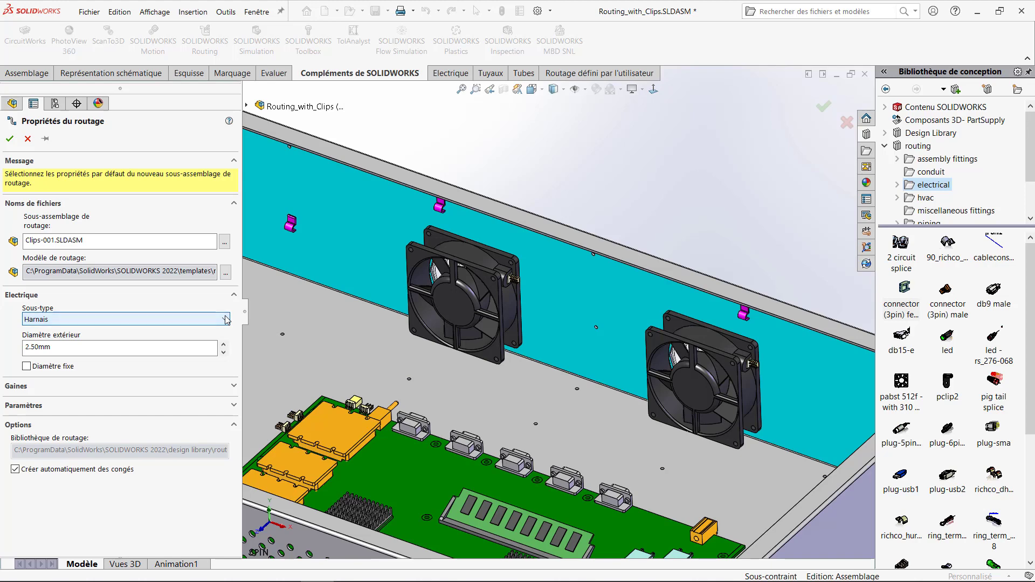
pyautogui.click(161, 347)
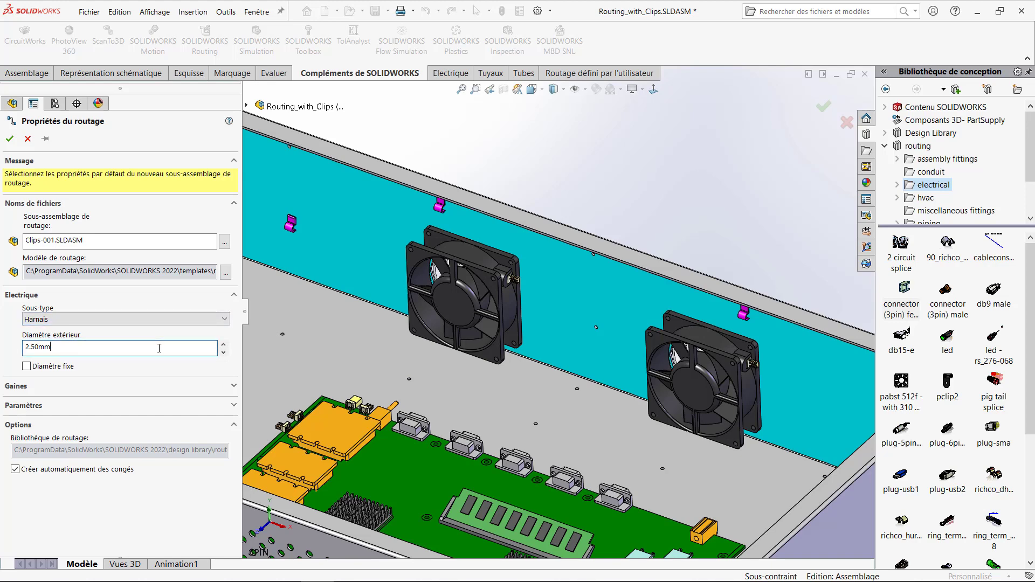
pyautogui.click(234, 386)
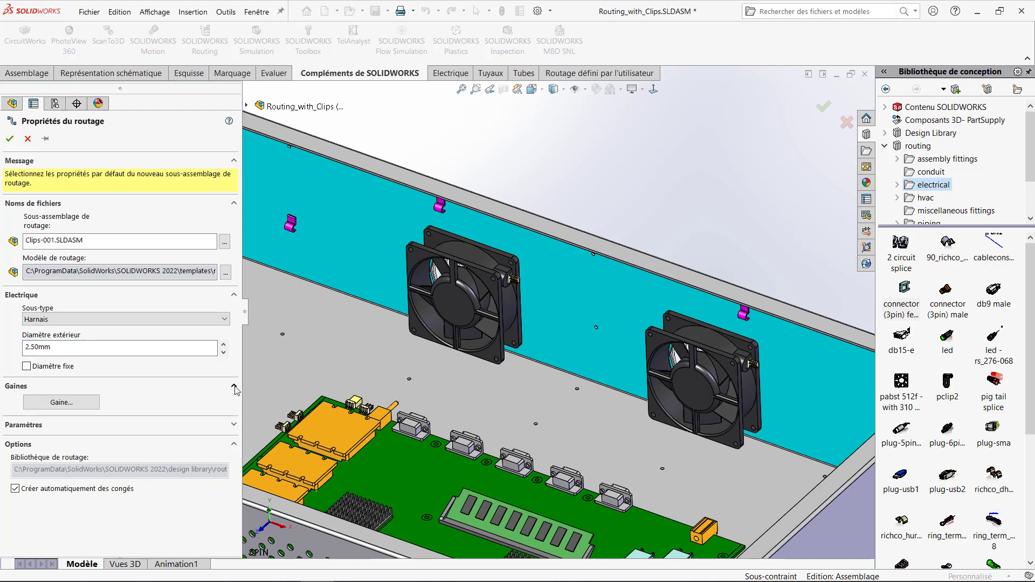
pyautogui.click(234, 387)
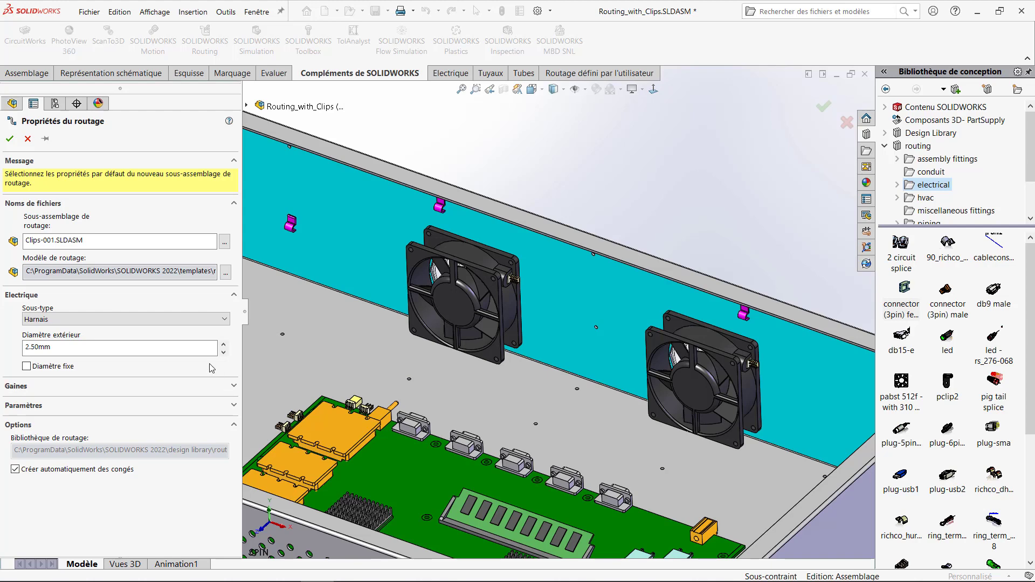
pyautogui.click(10, 140)
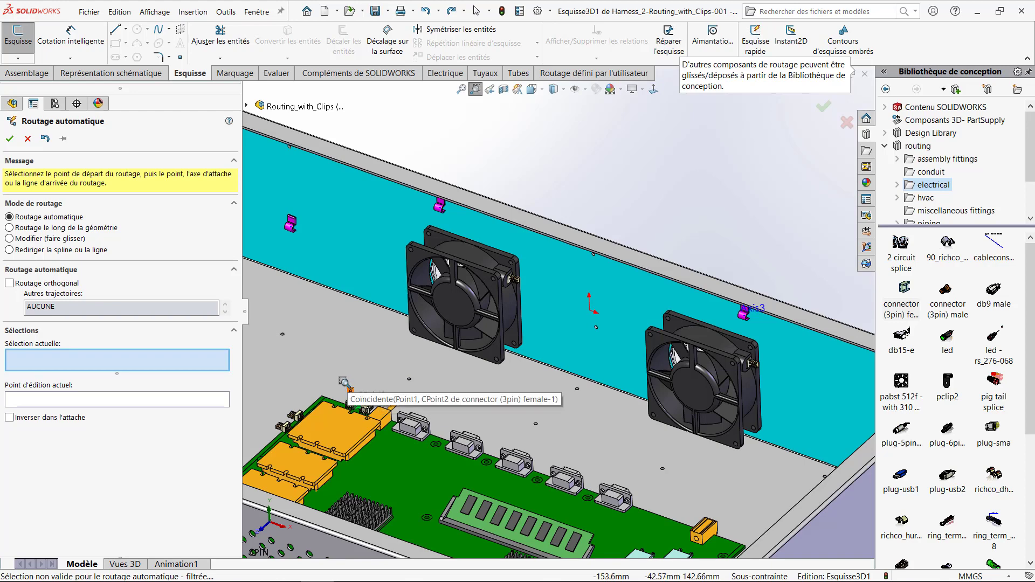
# Place a second connector on the left fan and auto-route a cable to the board connector.
pyautogui.moveTo(345, 383); pyautogui.dragTo(374, 404)
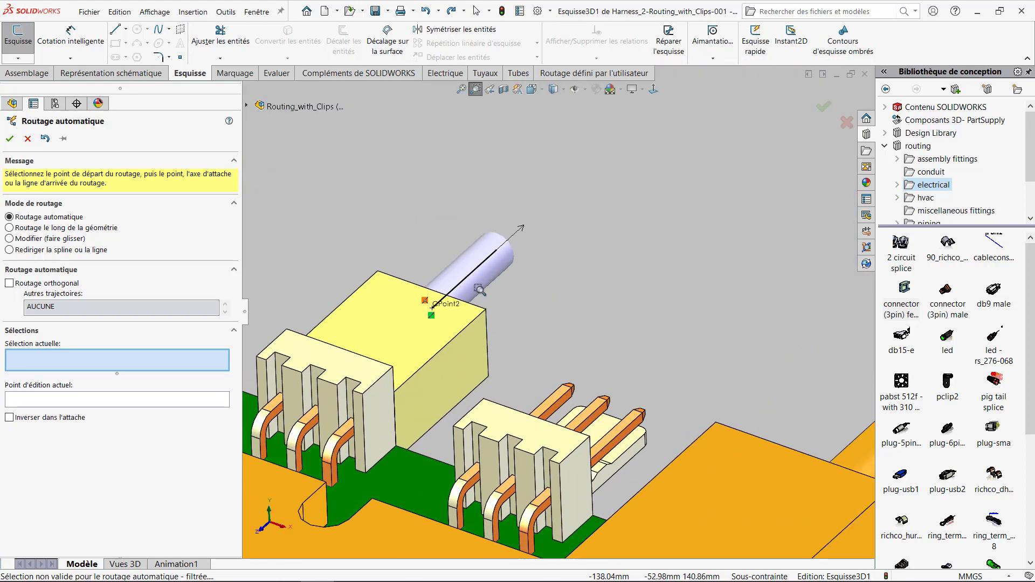
pyautogui.hotkey('ctrl', 'shift', 'z')
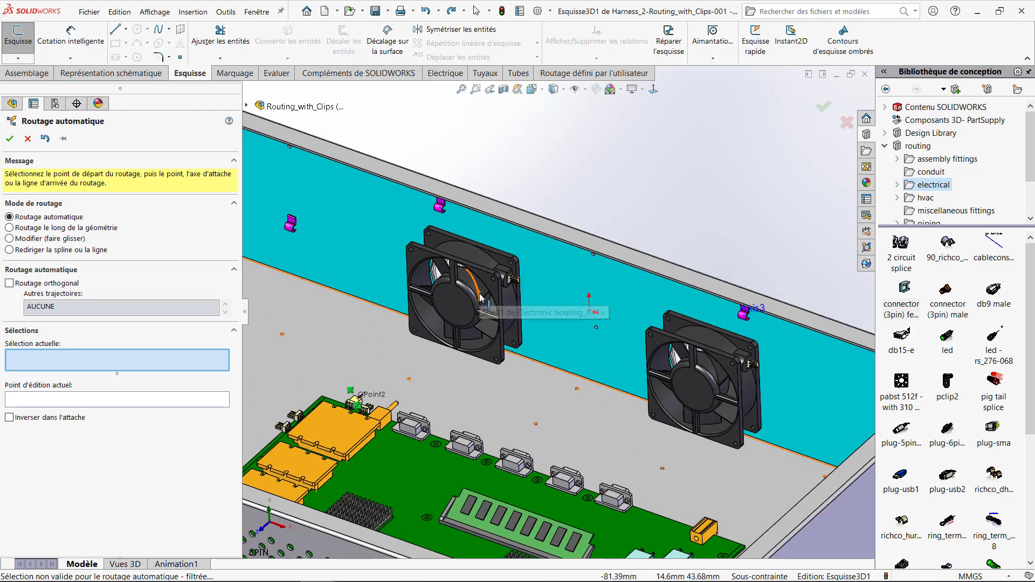
pyautogui.moveTo(904, 289); pyautogui.dragTo(518, 287)
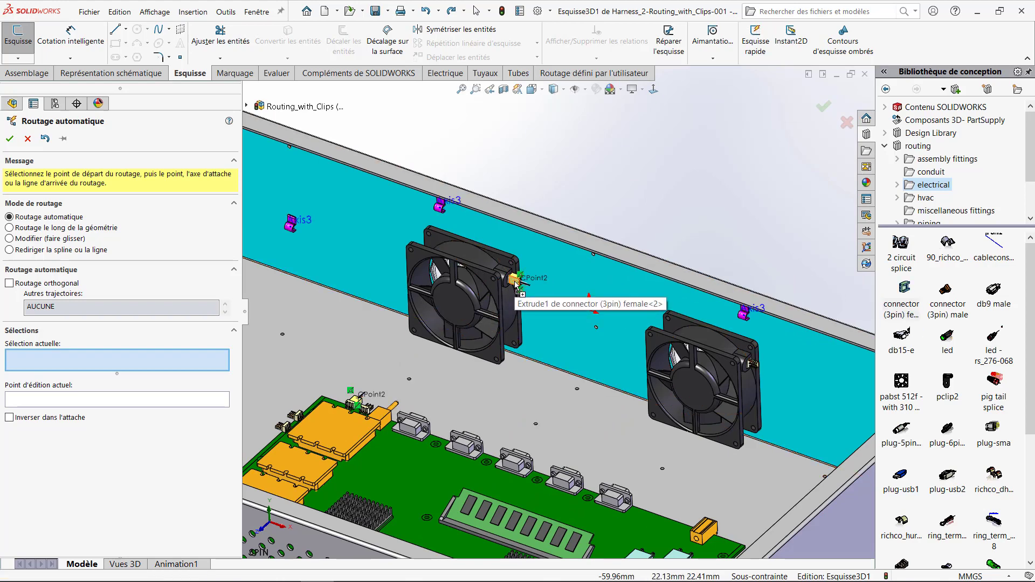
pyautogui.click(519, 286)
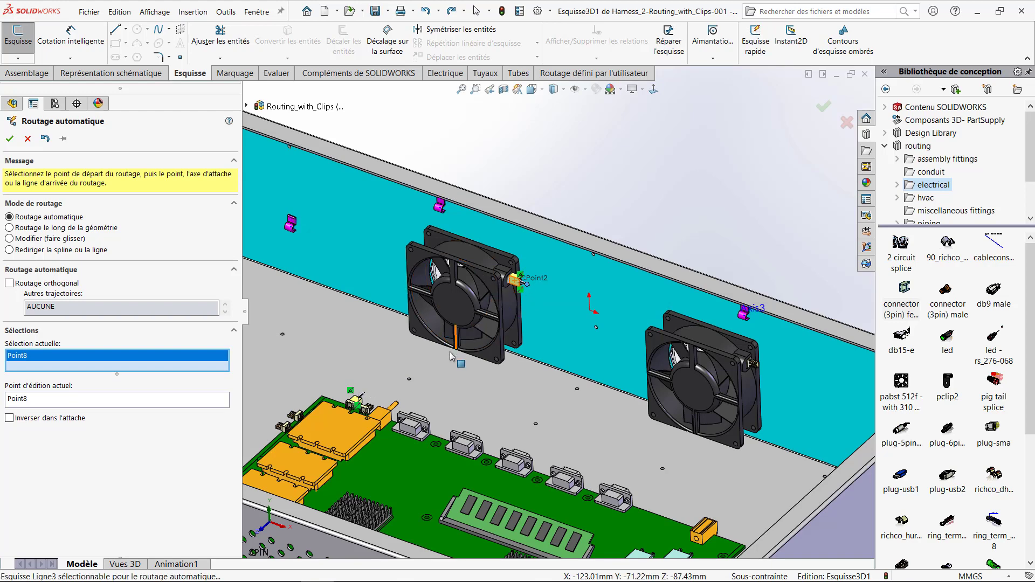
pyautogui.click(365, 395)
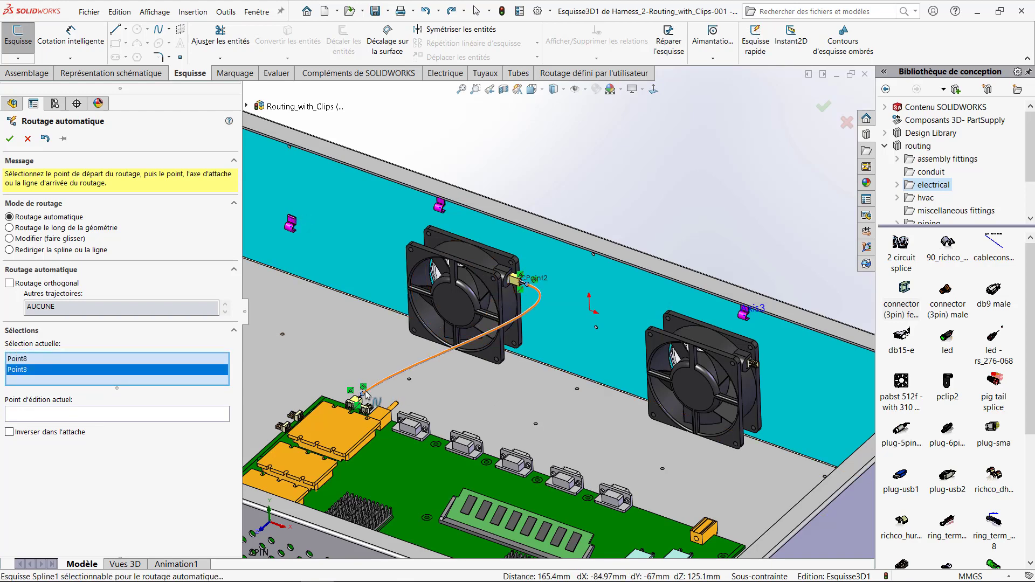
pyautogui.click(10, 138)
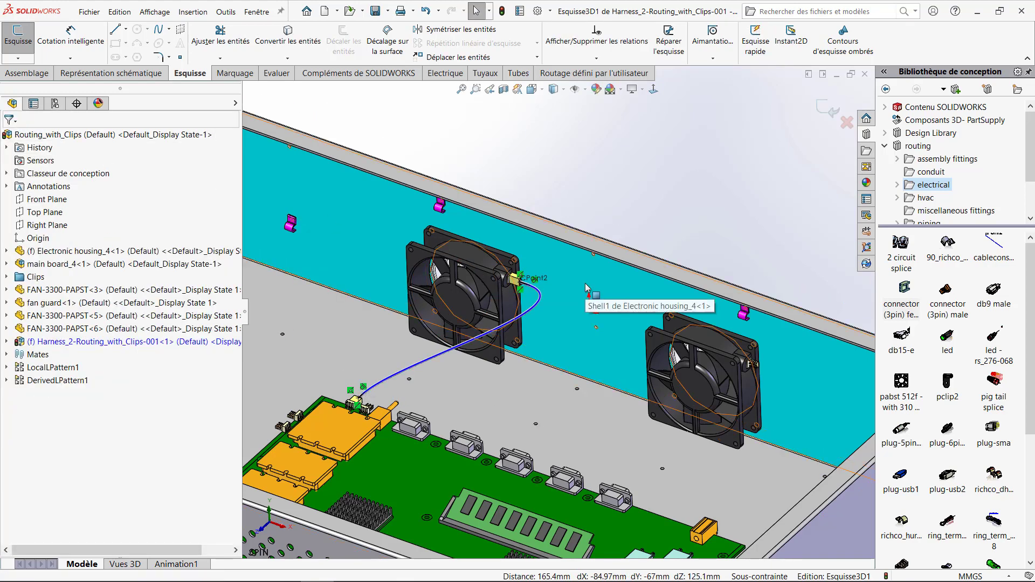
# Check the routed cable's electrical attributes and exit the route.
pyautogui.rightClick(535, 308)
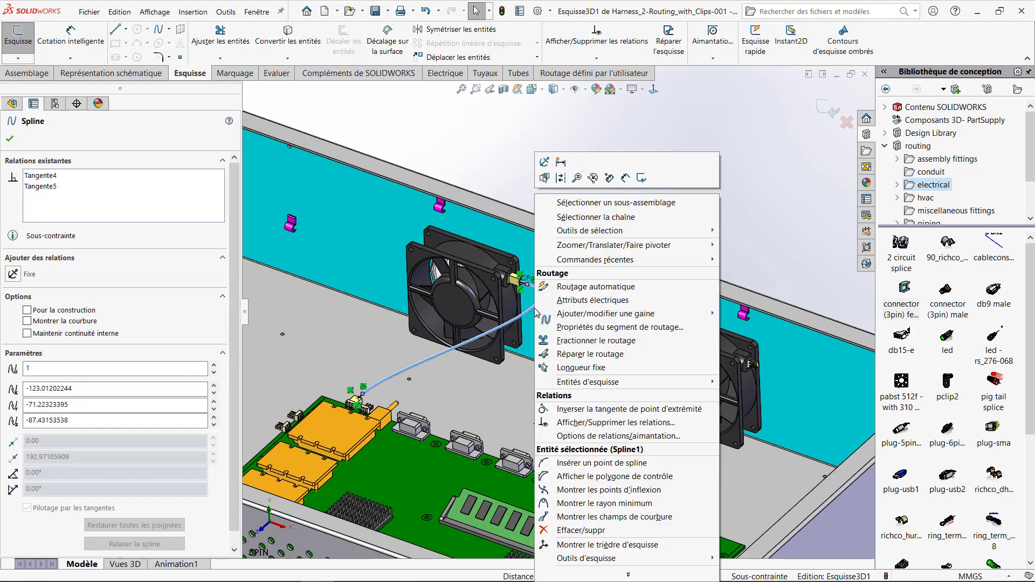
pyautogui.click(563, 301)
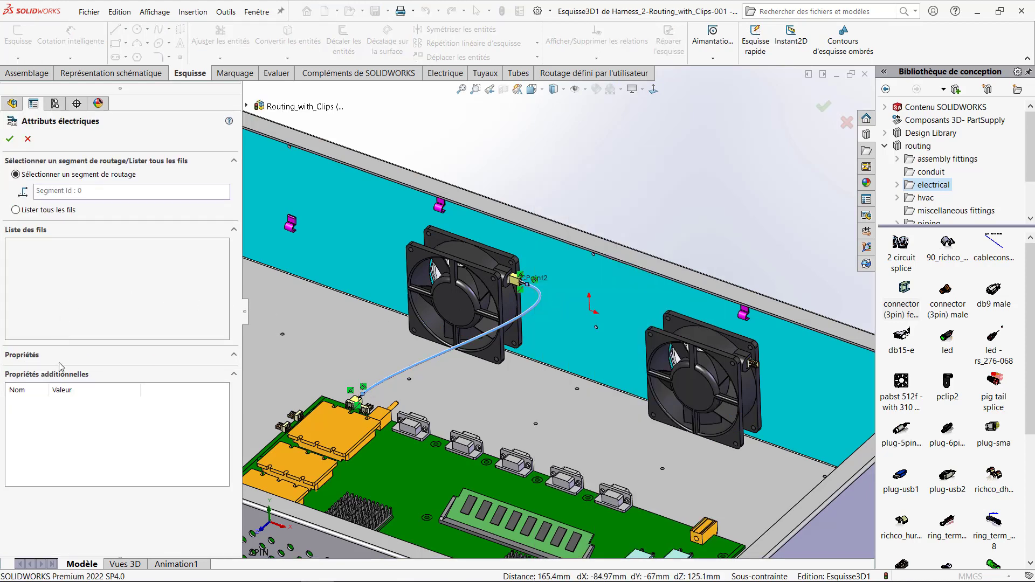
pyautogui.click(27, 139)
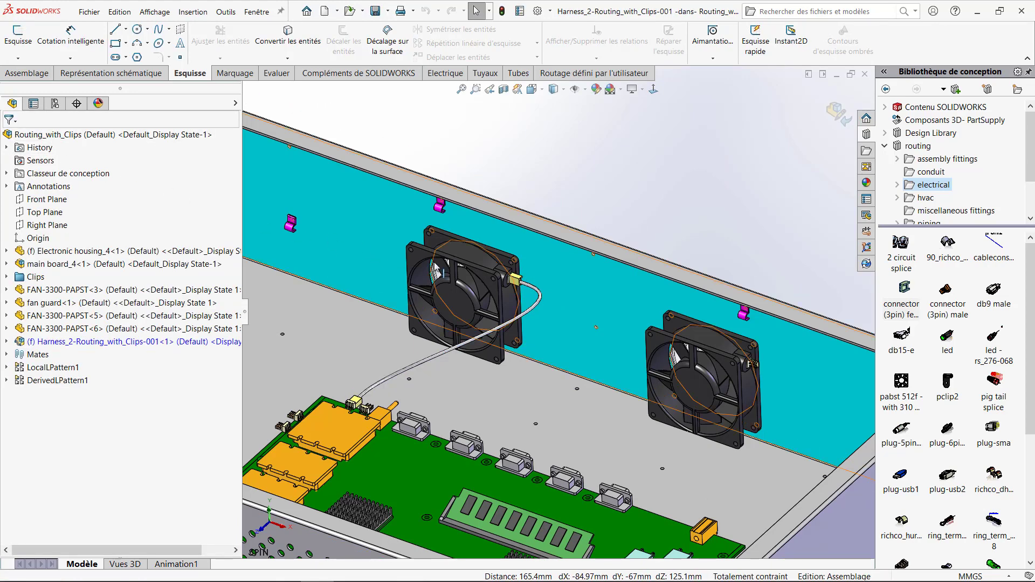
# Reopen the harness route, select the cable spline and start Editer les fils.
pyautogui.rightClick(534, 312)
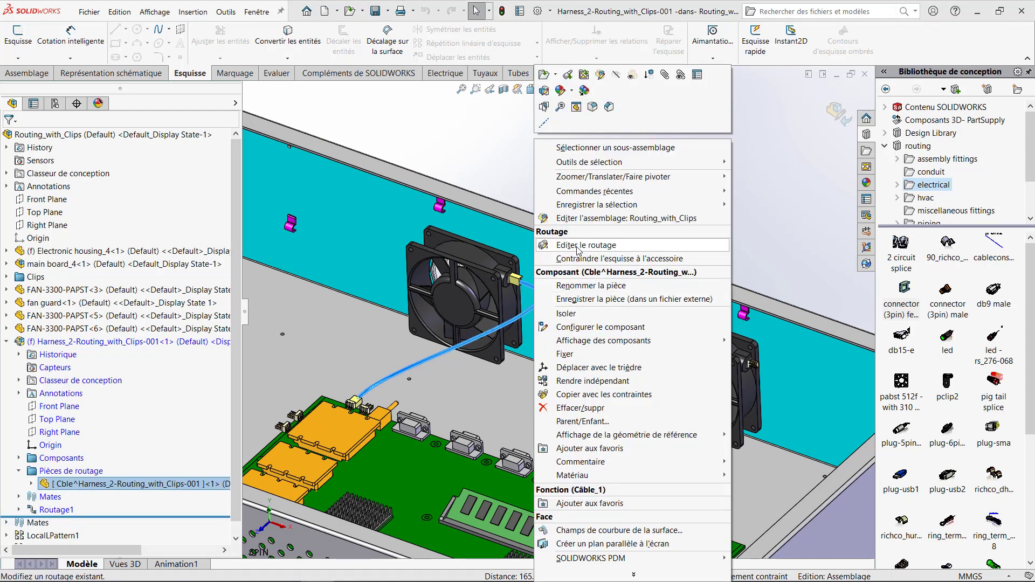
pyautogui.click(578, 247)
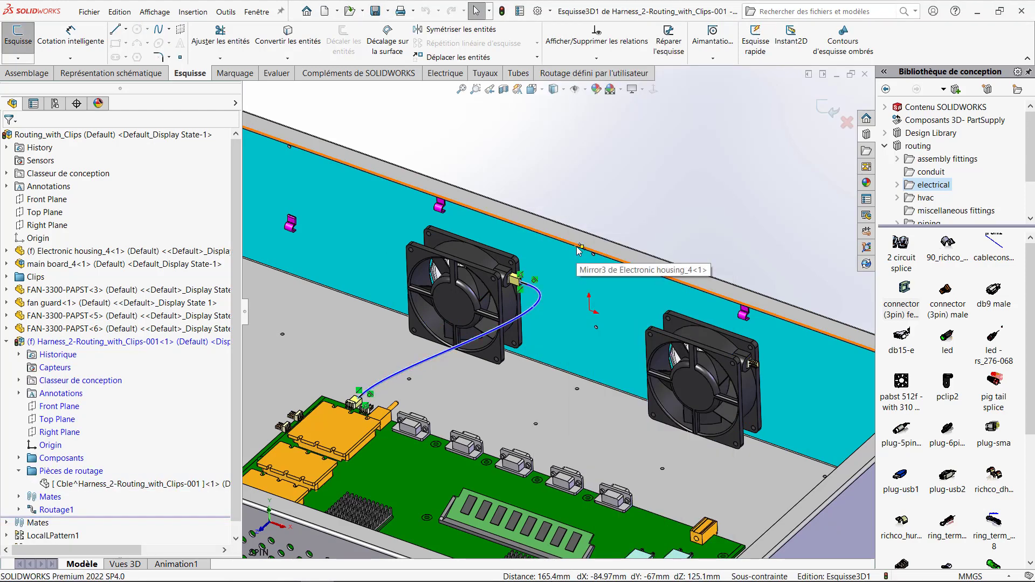
pyautogui.click(540, 301)
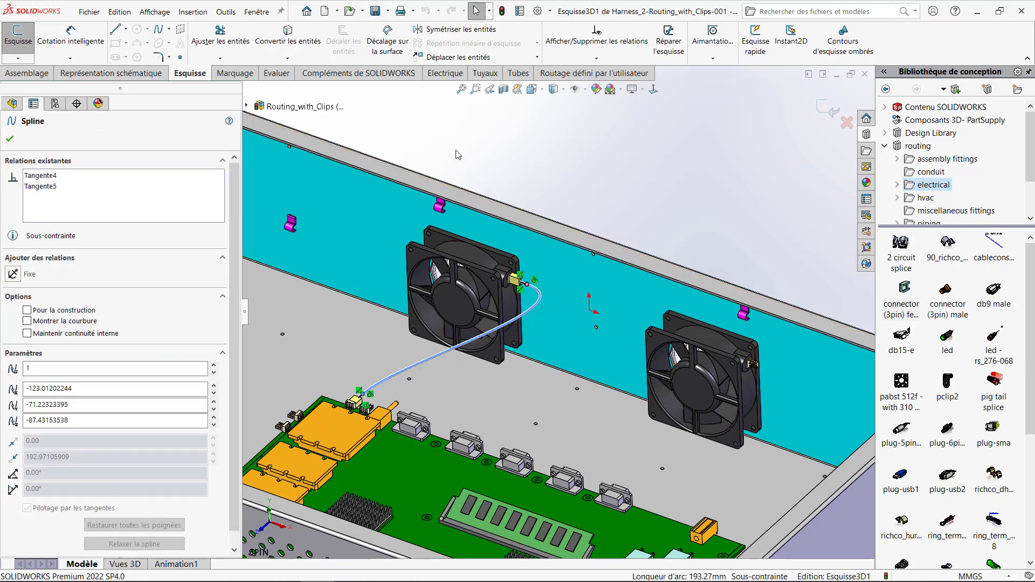
pyautogui.click(451, 74)
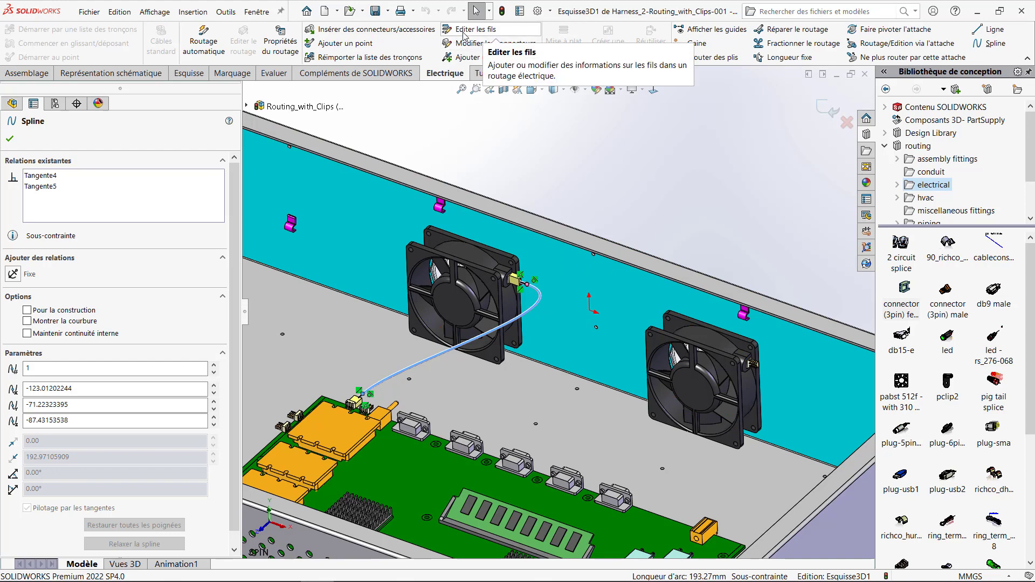
pyautogui.click(464, 30)
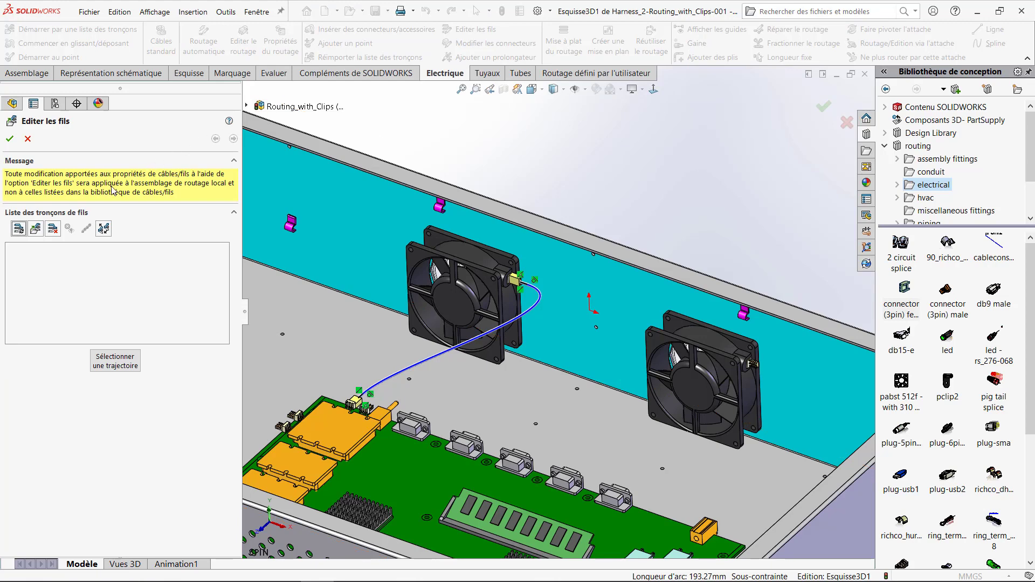
# Add the 20g blue, 20g red and 20g white wires to the selected wires.
pyautogui.click(36, 230)
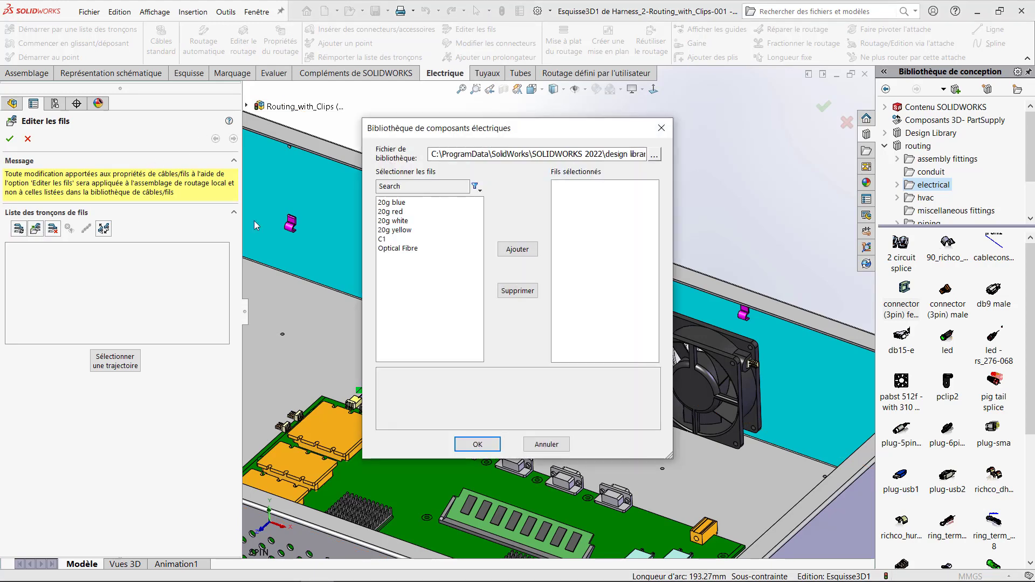
pyautogui.doubleClick(398, 204)
pyautogui.click(398, 212)
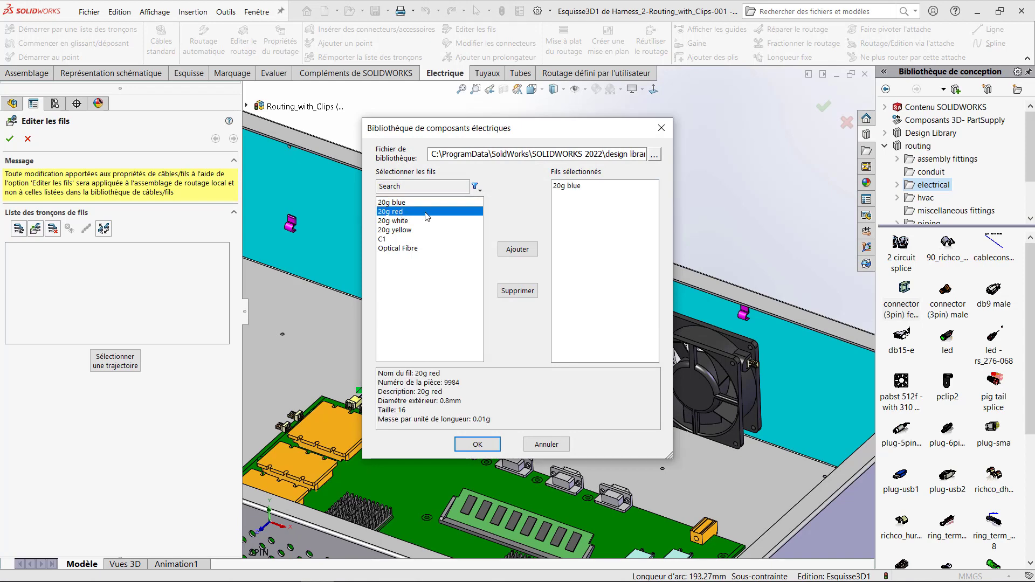
pyautogui.click(522, 250)
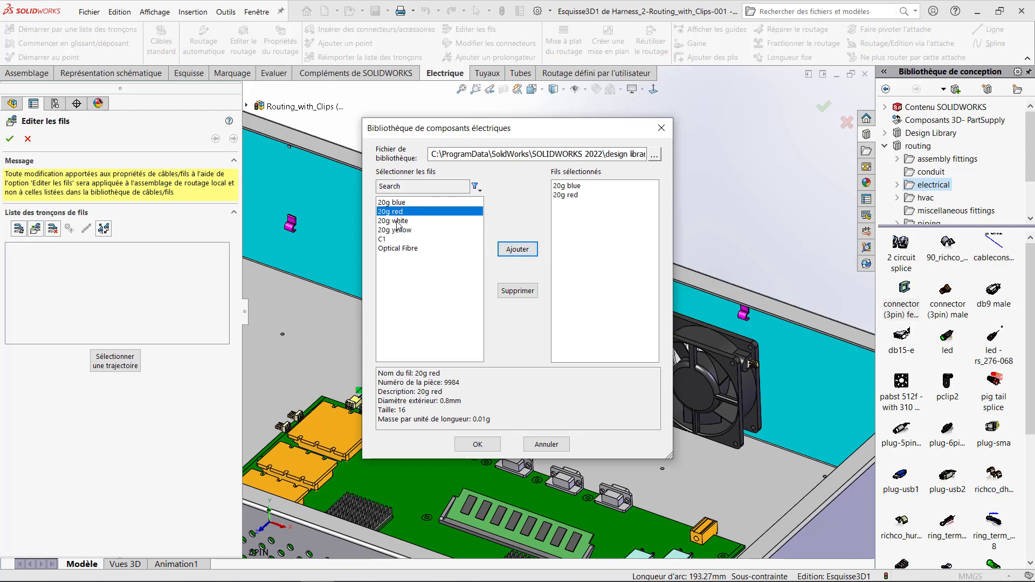
pyautogui.click(398, 222)
pyautogui.click(519, 251)
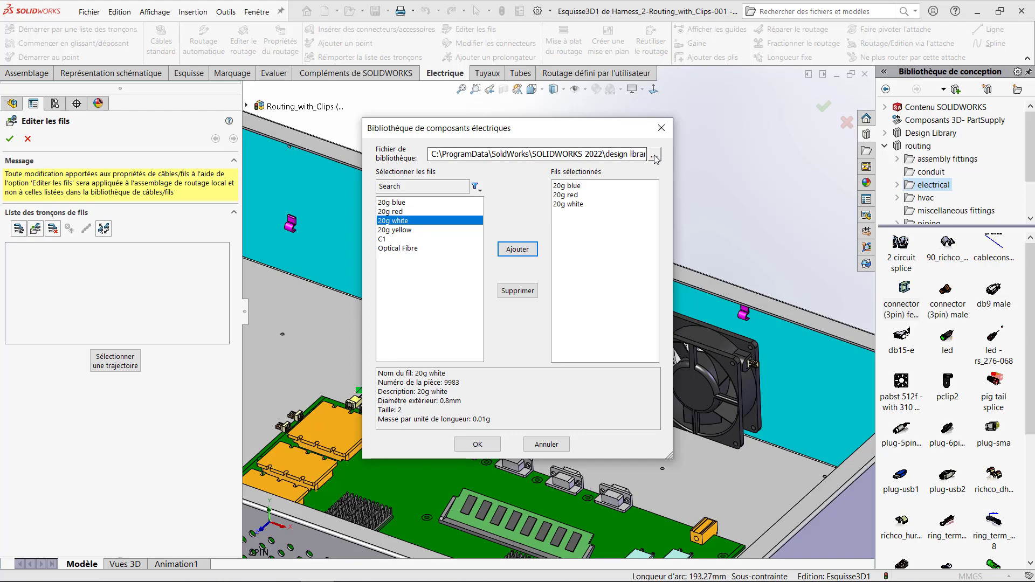
# Verify the wire library path ends in cable.xml.
pyautogui.click(634, 155)
pyautogui.press('Right')
pyautogui.press('Right')
pyautogui.press('Right')
pyautogui.press('Right')
pyautogui.press('Right')
pyautogui.press('Right')
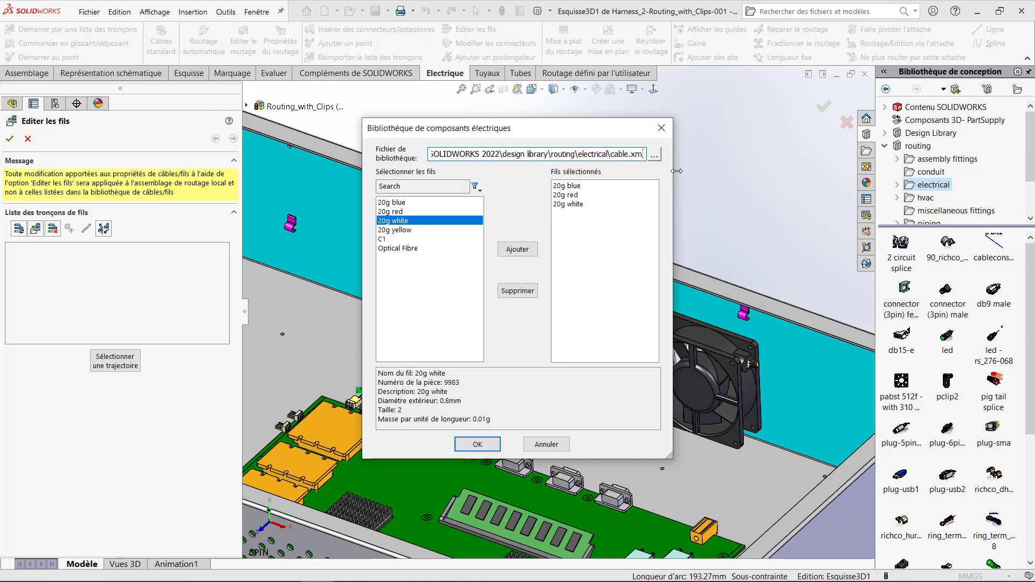
pyautogui.moveTo(611, 156); pyautogui.dragTo(649, 161)
# Confirm the three wires and connect 20g blue_1 from connector female-1 to female-2.
pyautogui.click(478, 445)
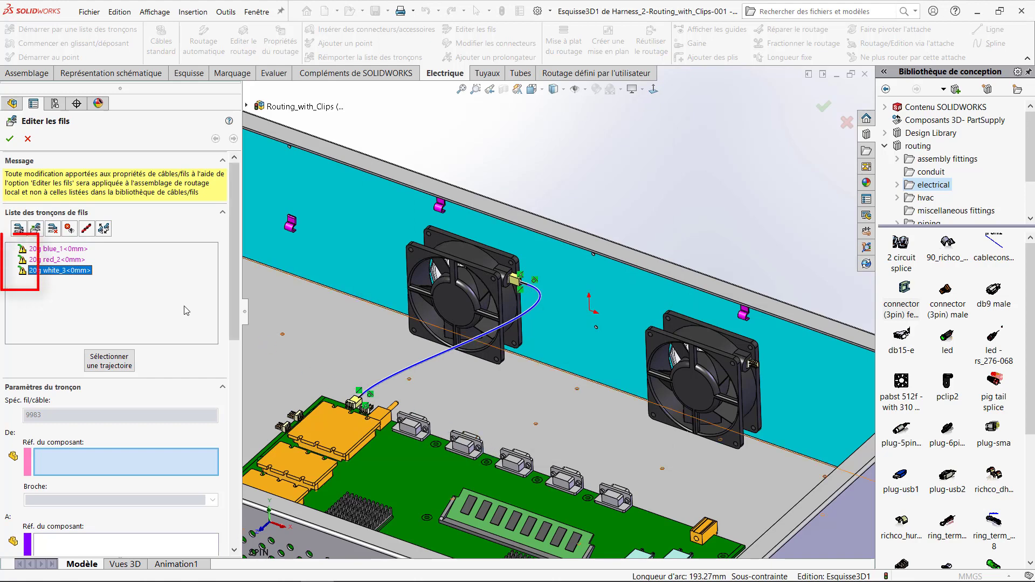
pyautogui.scroll(-3, 232, 269)
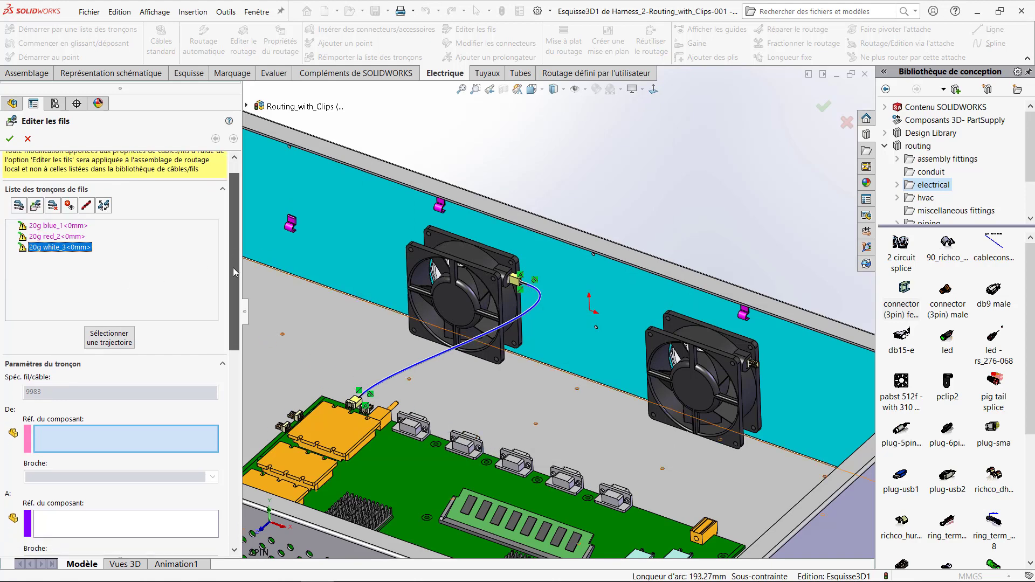
pyautogui.click(69, 205)
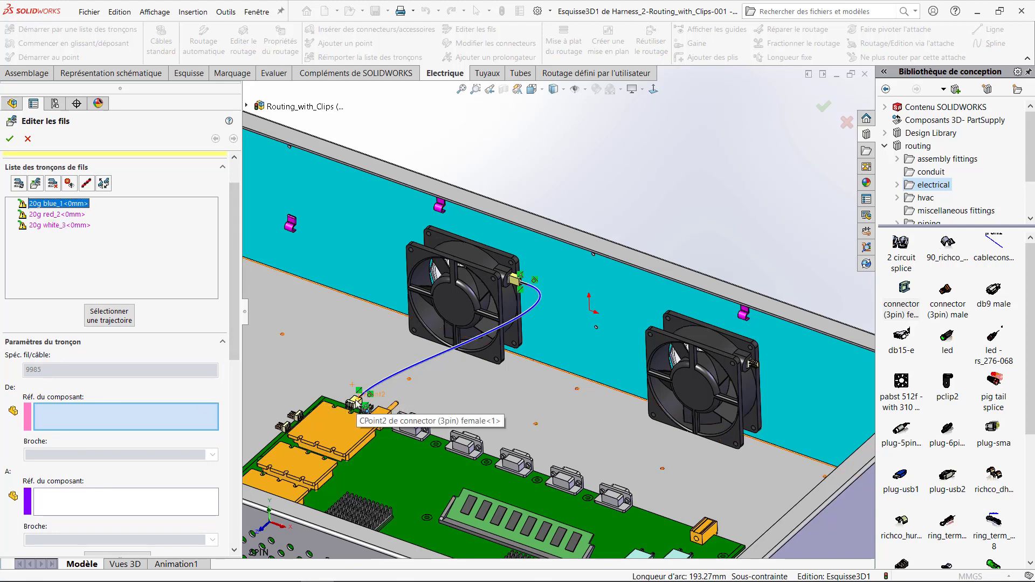
pyautogui.scroll(-3, 357, 405)
pyautogui.scroll(-2, 399, 387)
pyautogui.click(409, 384)
pyautogui.click(741, 126)
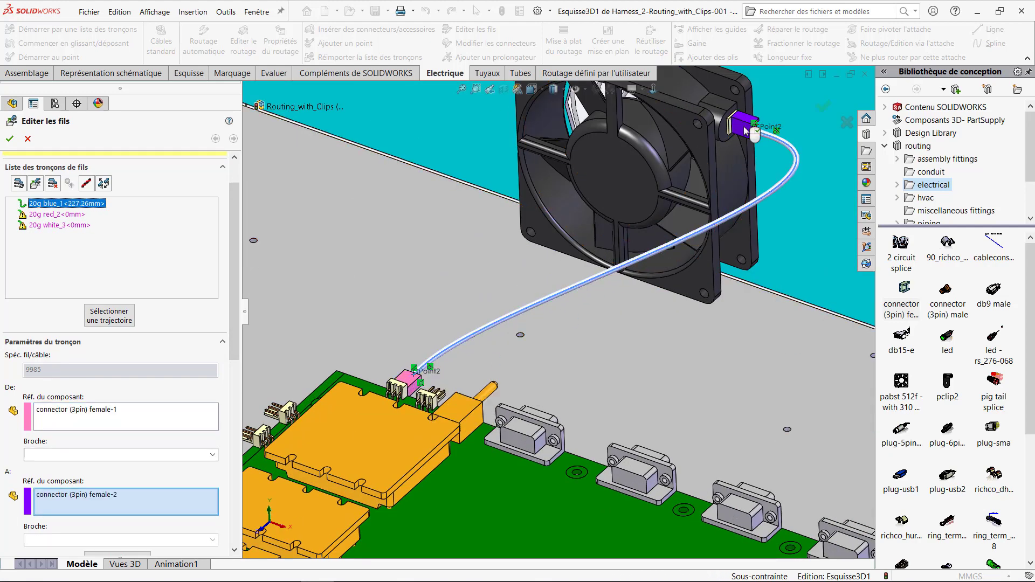
# Assign the routed cable as the path for the red and white wires.
pyautogui.click(57, 214)
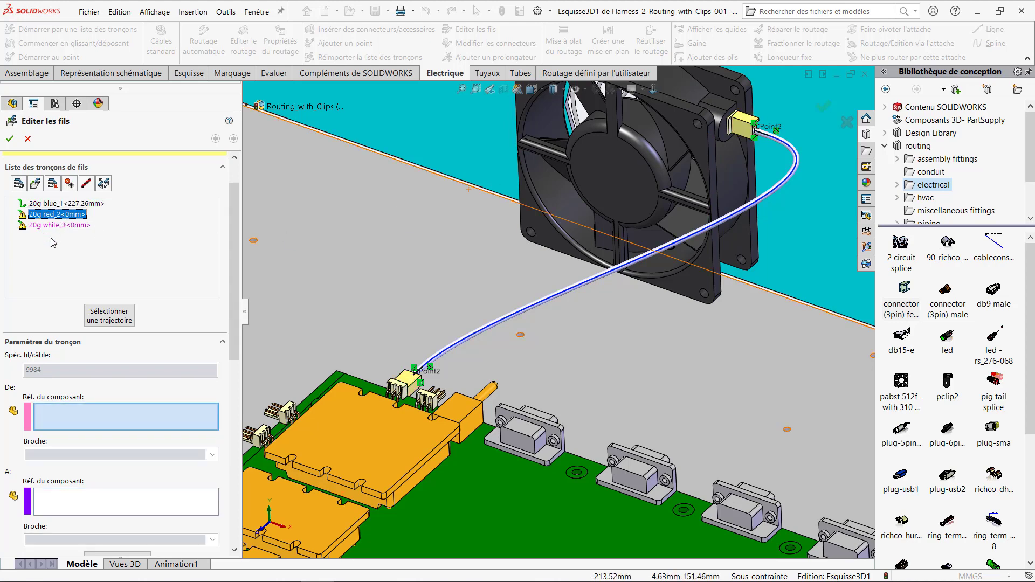
pyautogui.keyDown('ctrl'); pyautogui.click(56, 225); pyautogui.keyUp('ctrl')
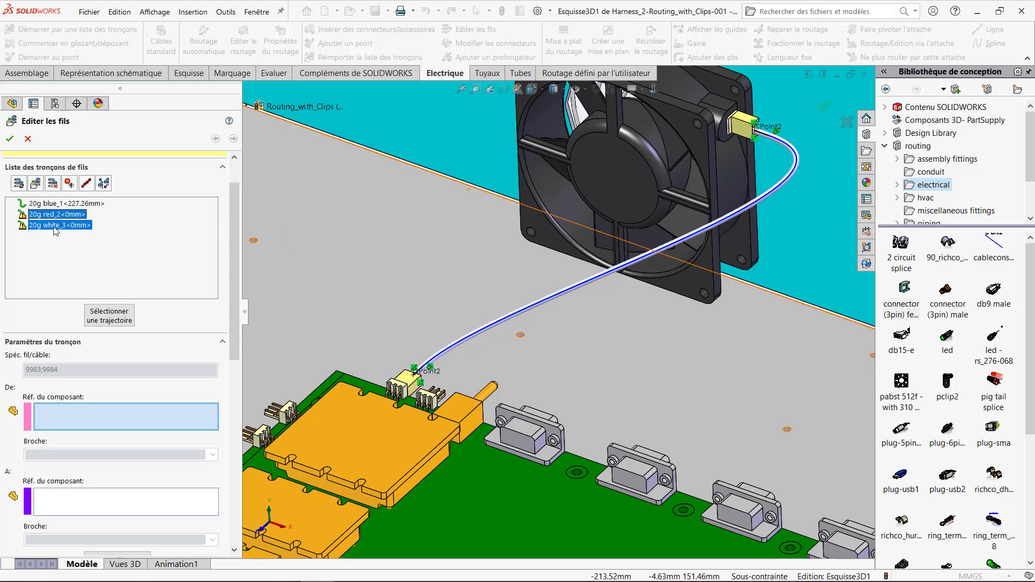
pyautogui.click(110, 316)
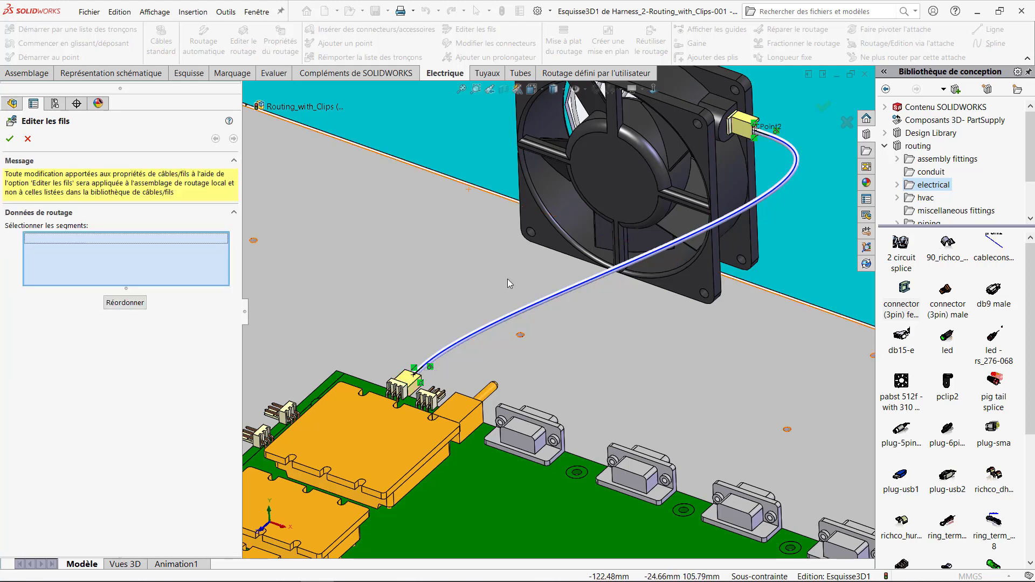
pyautogui.click(554, 307)
pyautogui.press('Return')
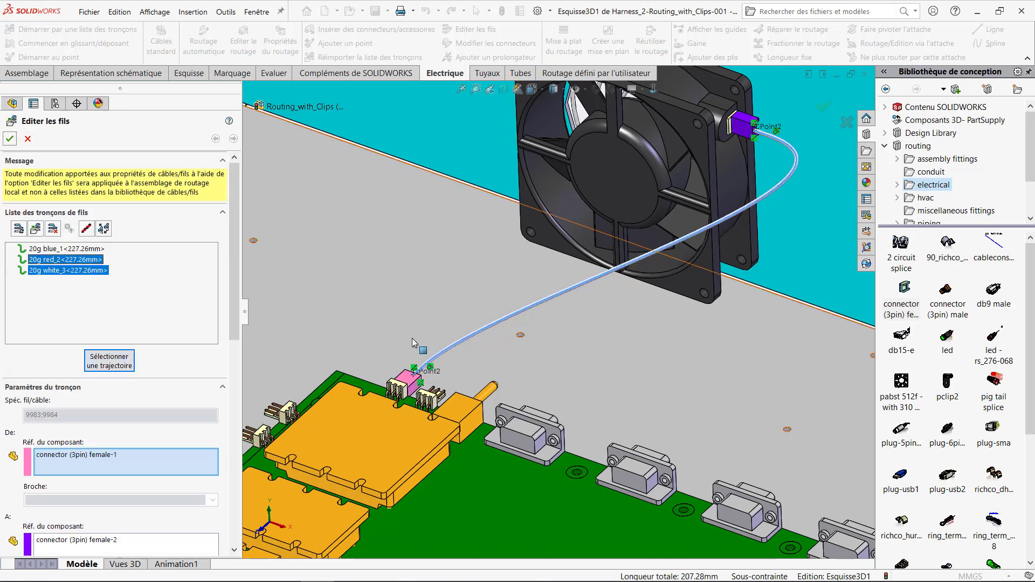
pyautogui.moveTo(236, 288); pyautogui.dragTo(238, 321)
# Set the blue wire to pin 1 at both ends and the red wire to pin 2.
pyautogui.click(67, 185)
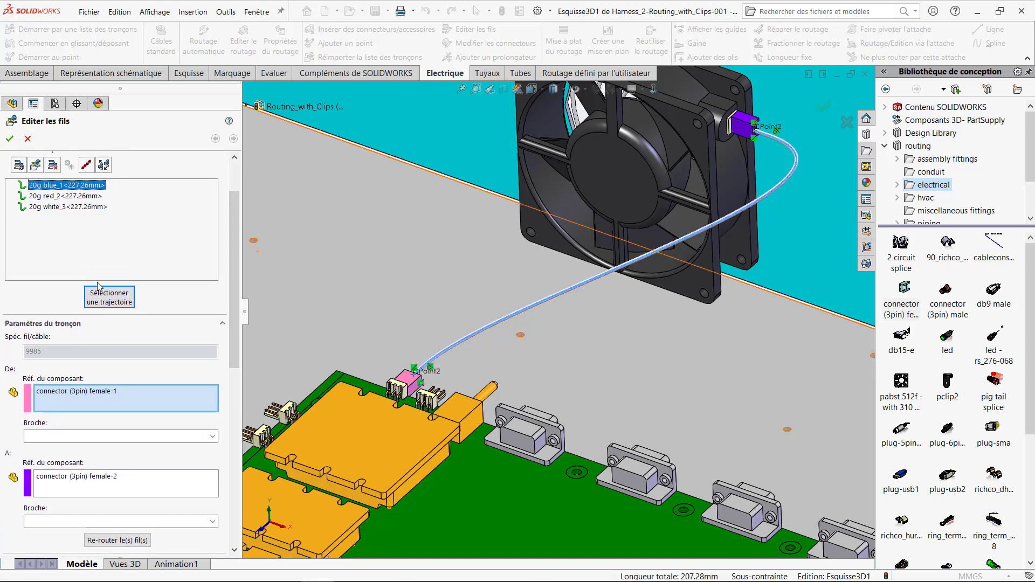
pyautogui.click(214, 437)
pyautogui.click(119, 449)
pyautogui.click(213, 521)
pyautogui.click(118, 533)
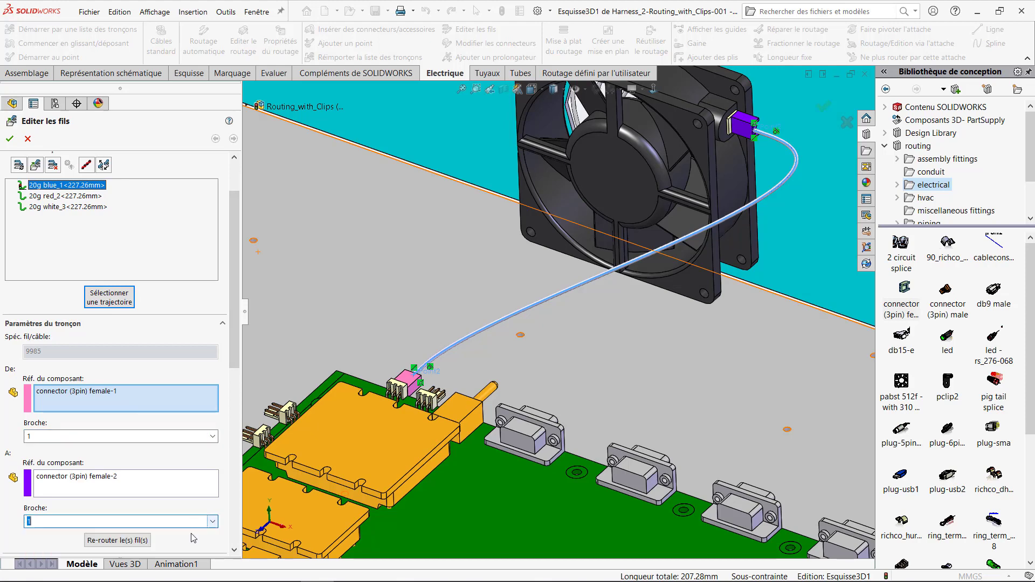
pyautogui.click(85, 197)
pyautogui.click(213, 437)
pyautogui.click(118, 458)
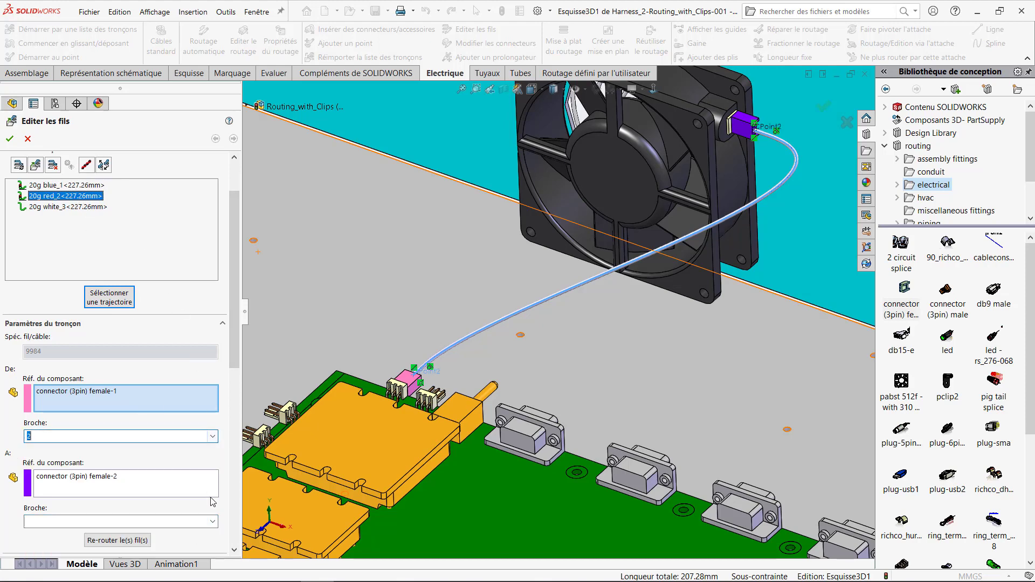
pyautogui.click(212, 522)
# Set the white wire to pin 3 at both ends and apply the wire edits.
pyautogui.click(207, 545)
pyautogui.click(68, 206)
pyautogui.click(213, 436)
pyautogui.click(119, 467)
pyautogui.click(212, 521)
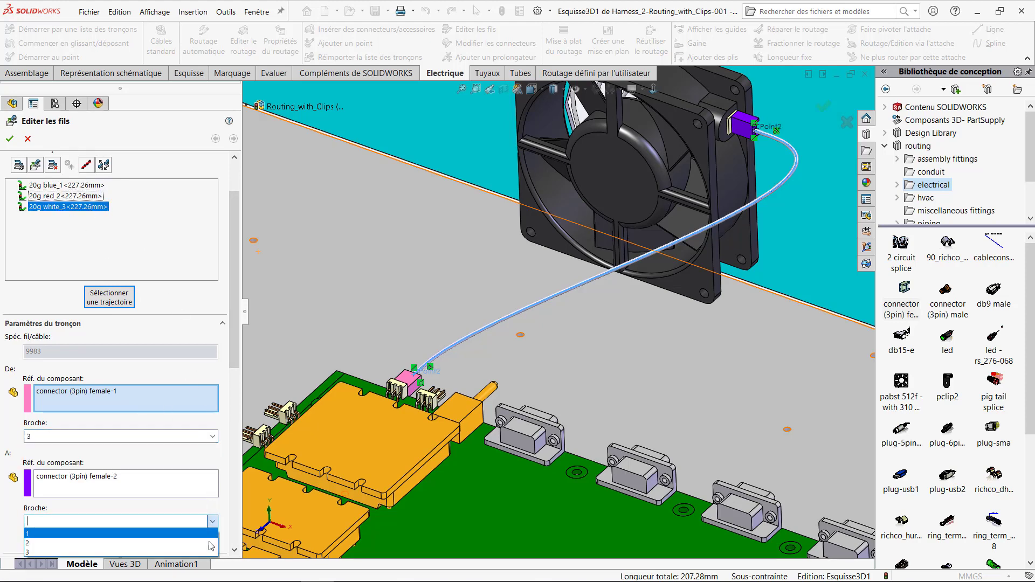
pyautogui.click(119, 552)
pyautogui.click(10, 138)
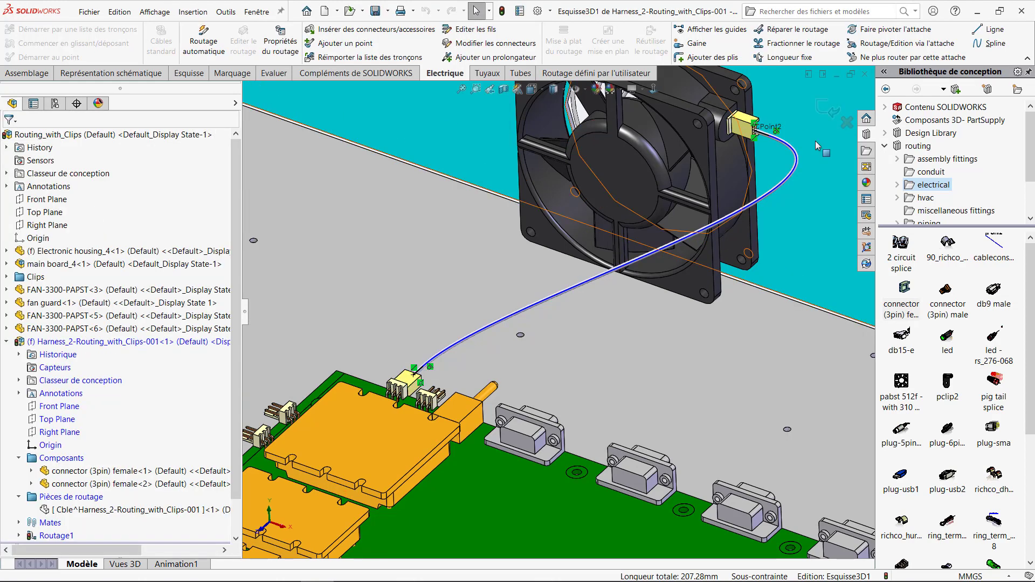
pyautogui.rightClick(786, 176)
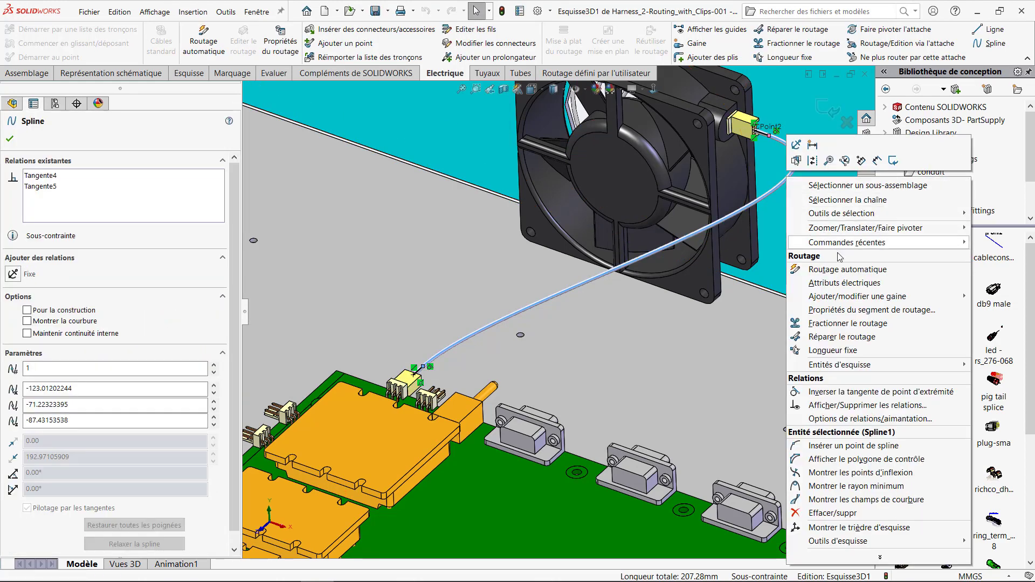
# Review the 20g blue wire's female-1 to female-2 electrical attributes, then return to the assembly.
pyautogui.click(851, 284)
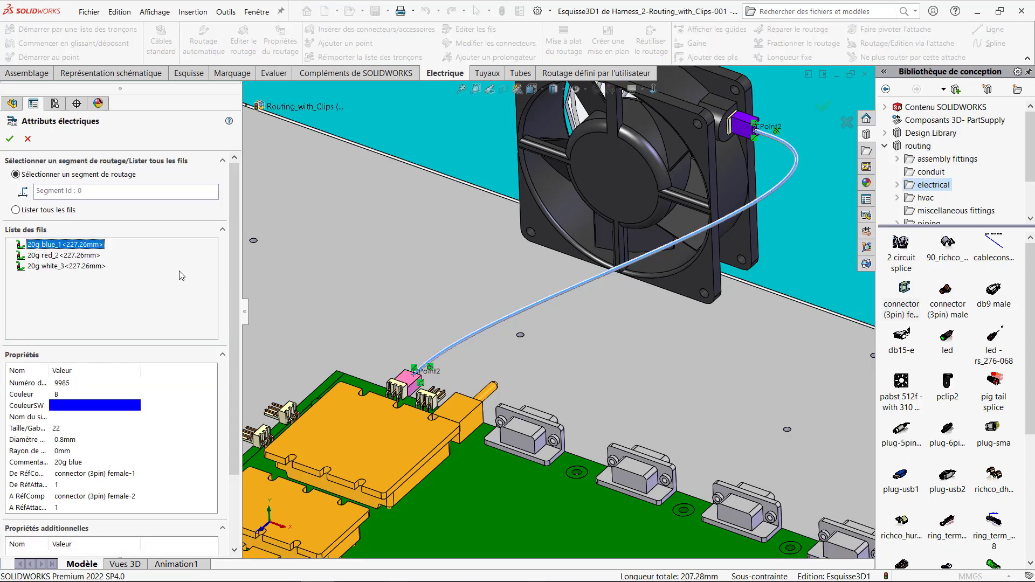
pyautogui.moveTo(234, 249); pyautogui.dragTo(233, 319)
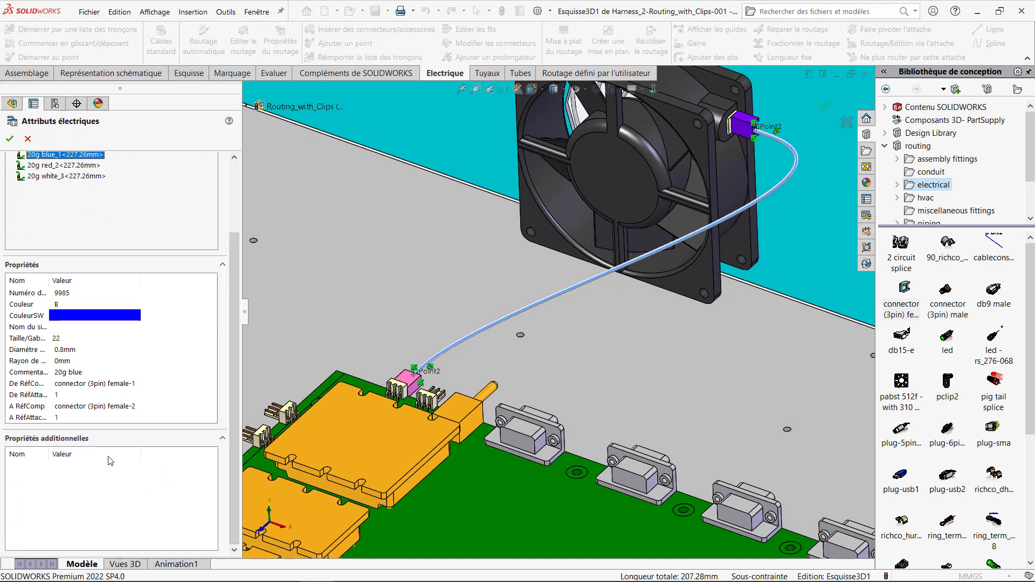
pyautogui.click(35, 138)
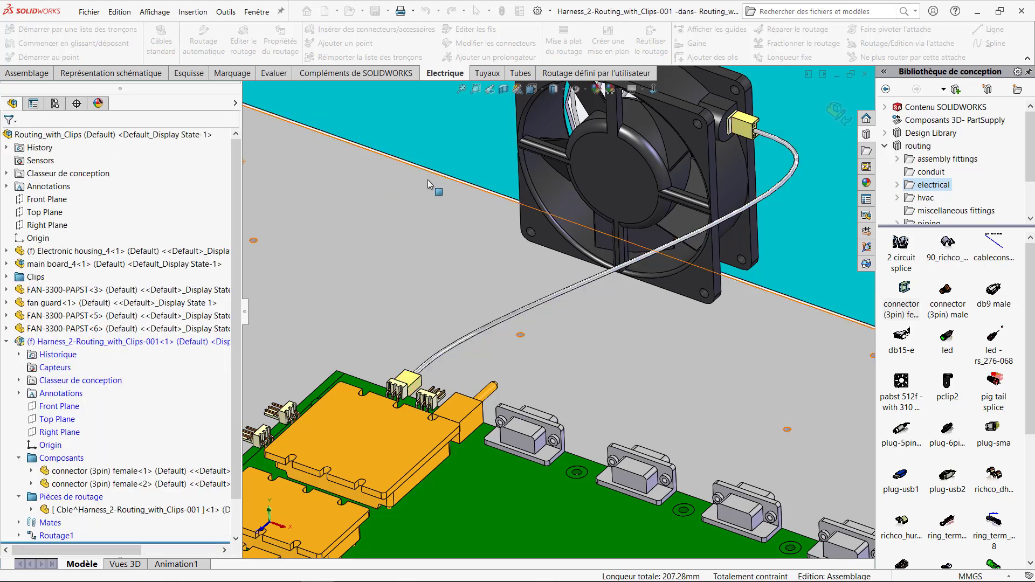
# Reopen the cable route and restart wire editing on its spline.
pyautogui.rightClick(734, 217)
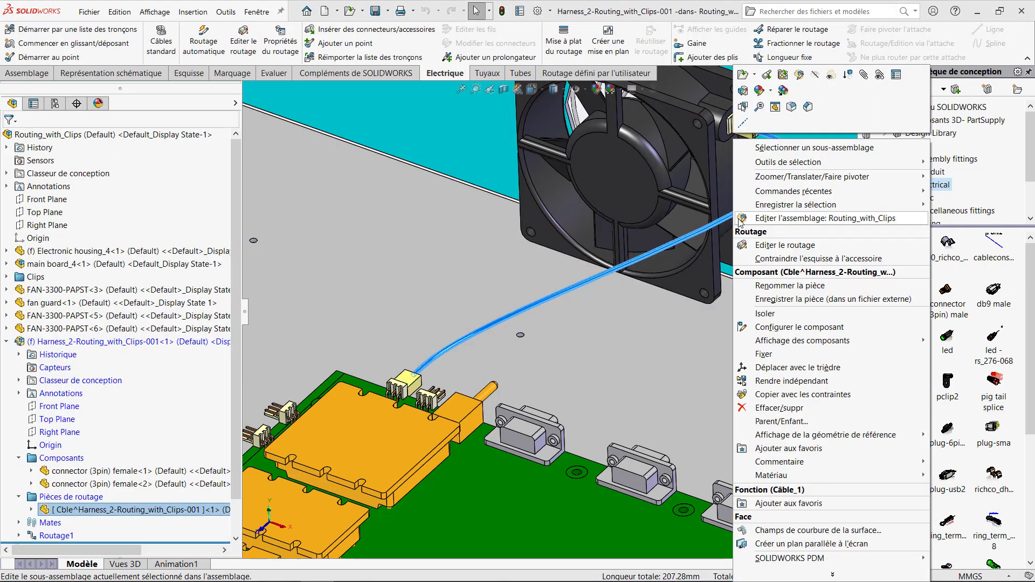
pyautogui.click(756, 244)
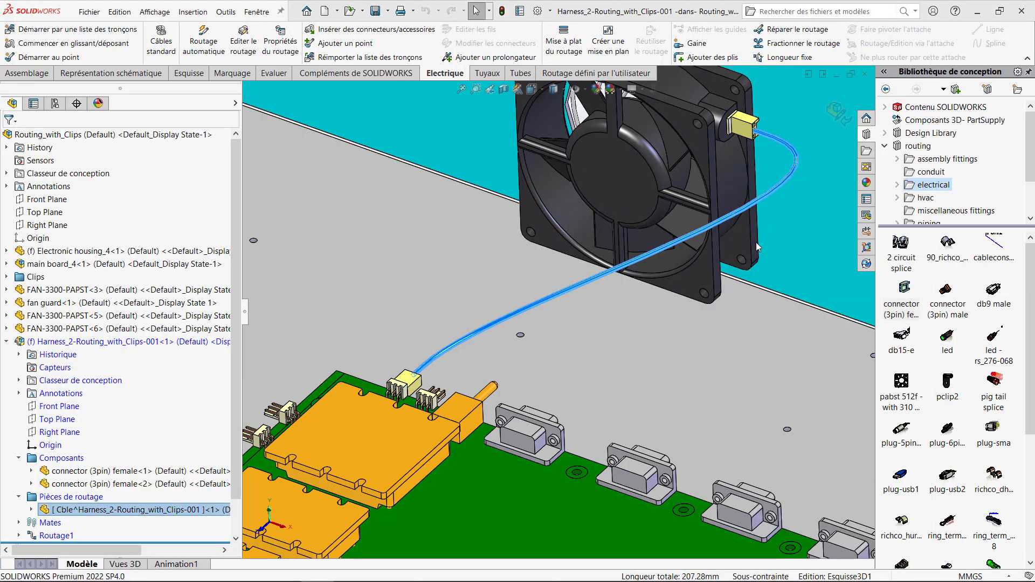
pyautogui.click(738, 212)
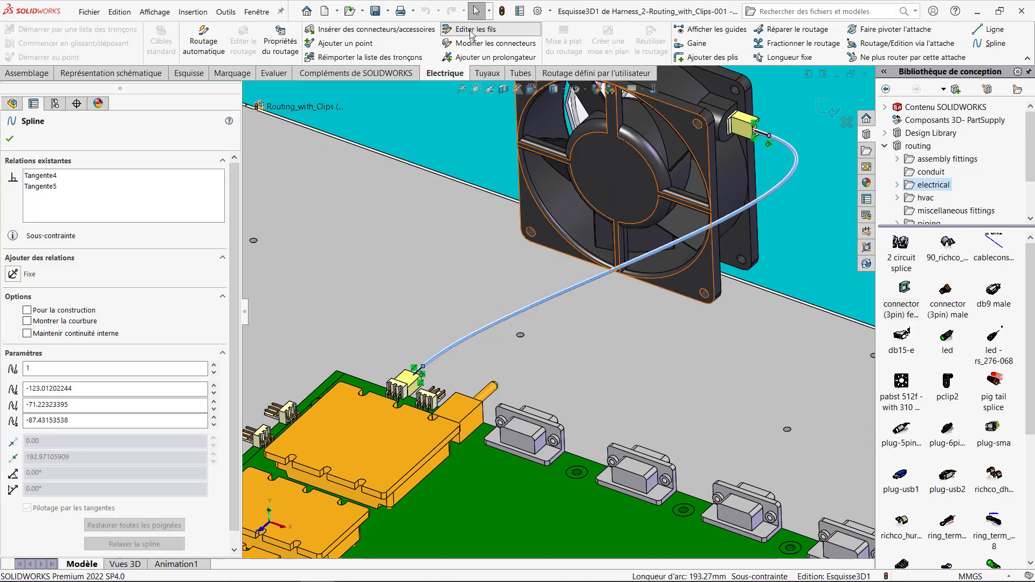
pyautogui.click(469, 30)
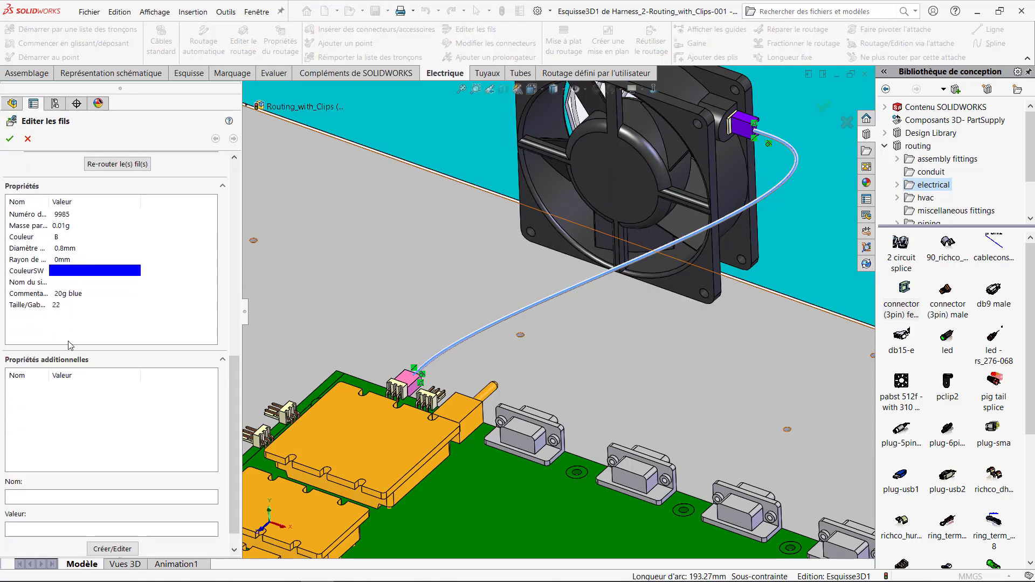
# Add custom wire properties Fournisseur CADMES and Section 0.5 to the 20g blue wire.
pyautogui.click(72, 472)
pyautogui.write('Fournisseur')
pyautogui.write('CADMES')
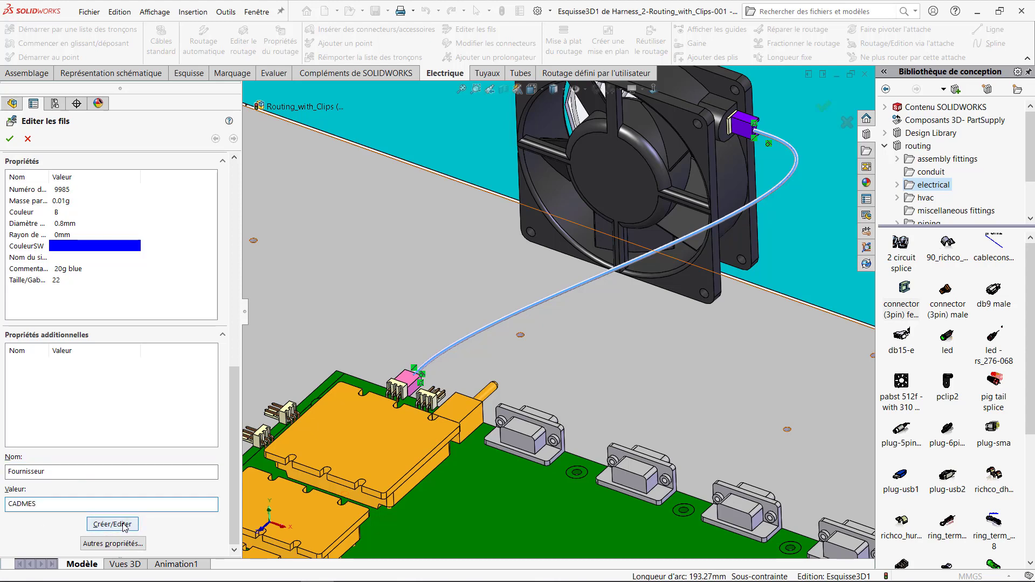
pyautogui.click(112, 524)
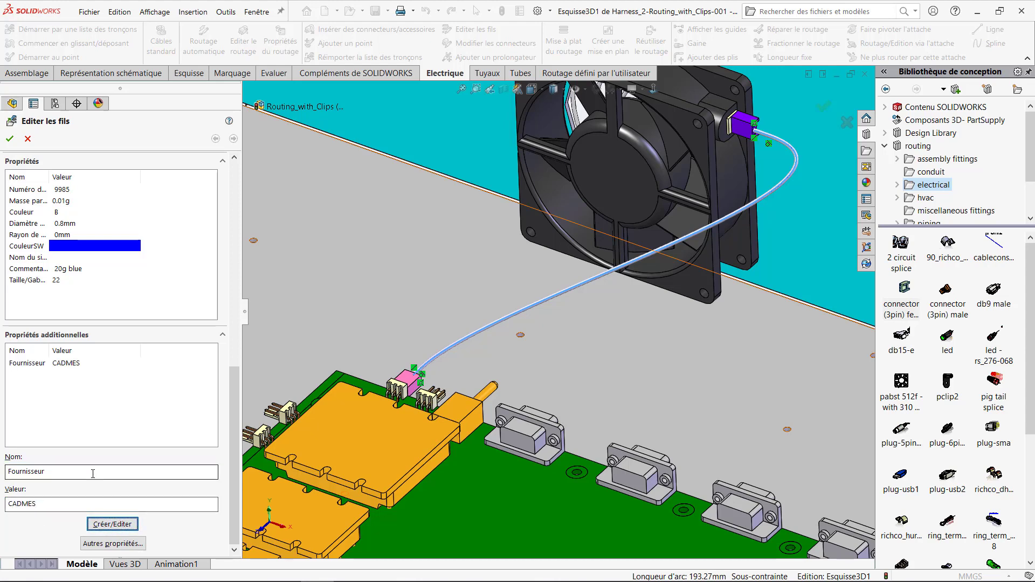
pyautogui.write('Section')
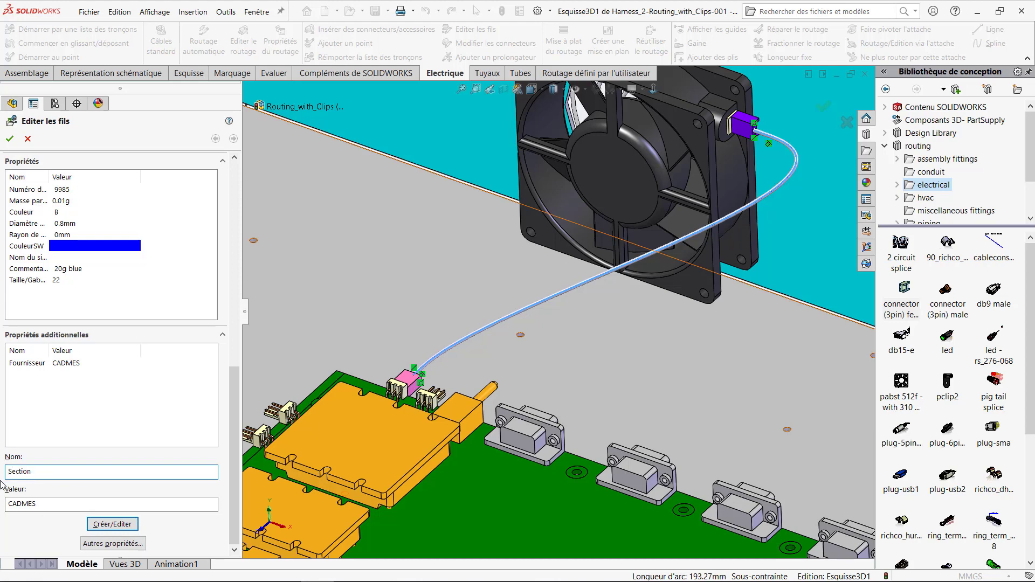
pyautogui.press('Tab')
pyautogui.write('0')
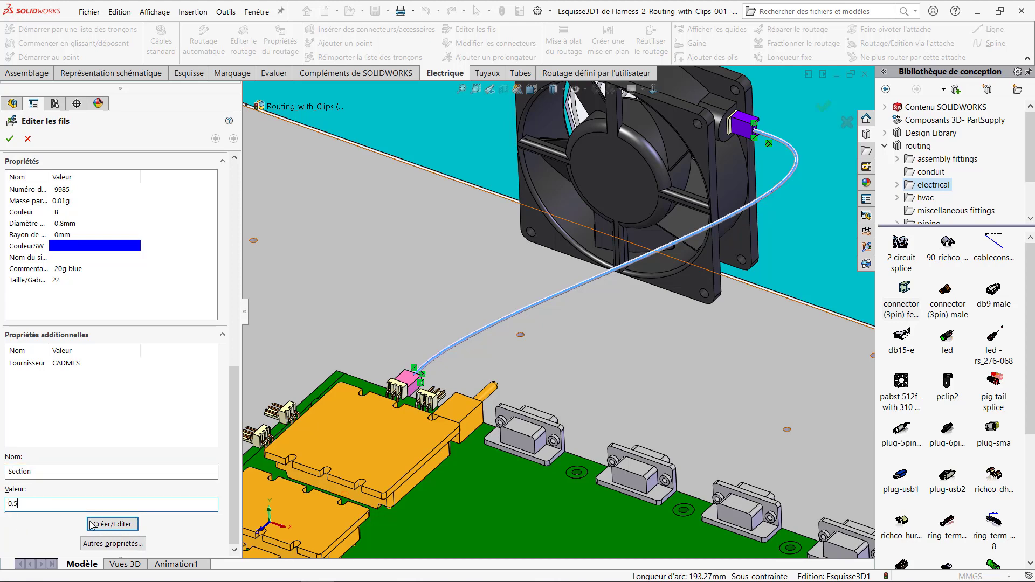
pyautogui.click(91, 525)
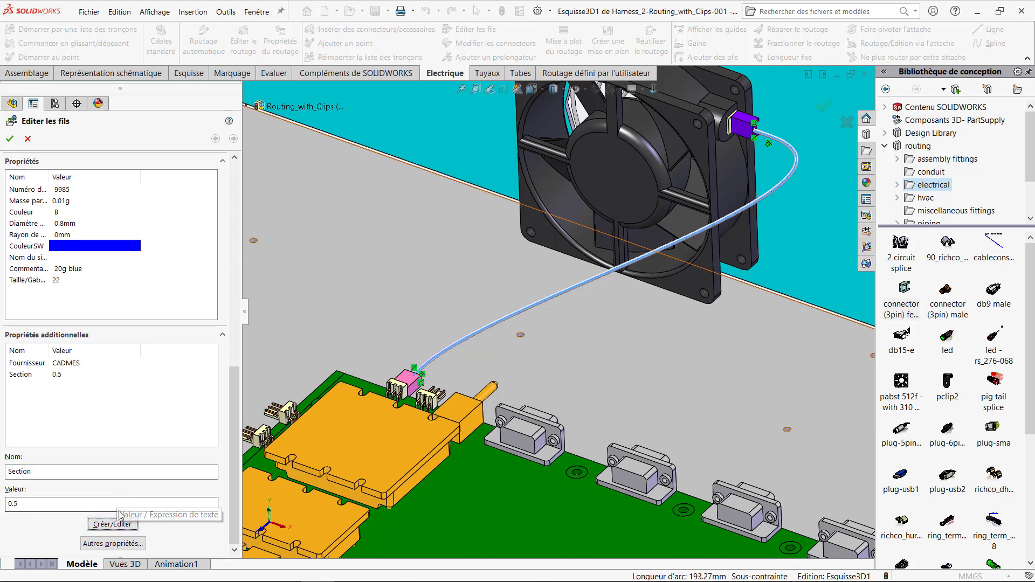
pyautogui.click(10, 139)
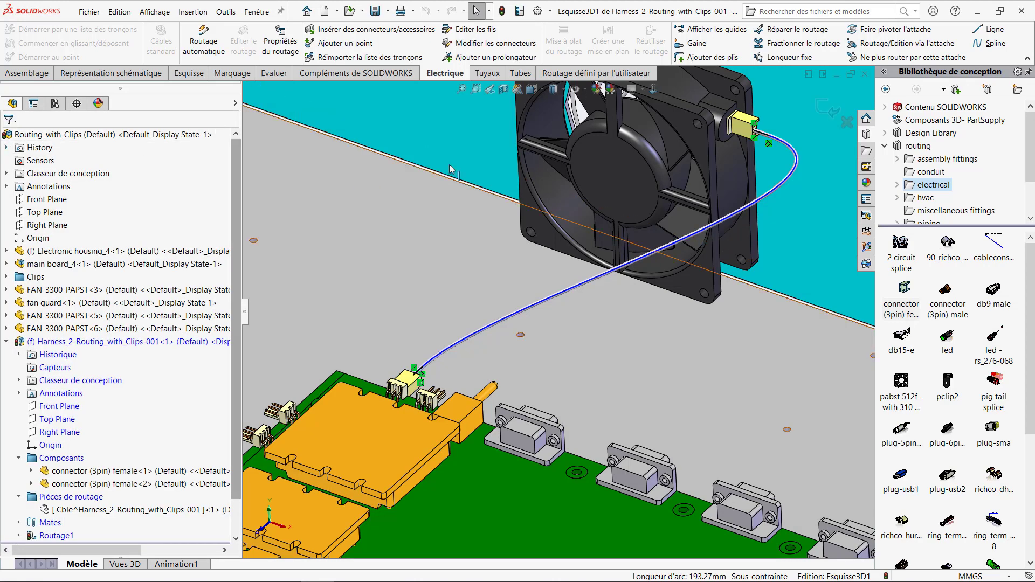
# Check the new properties in the electrical attributes, then exit back to the assembly.
pyautogui.rightClick(717, 221)
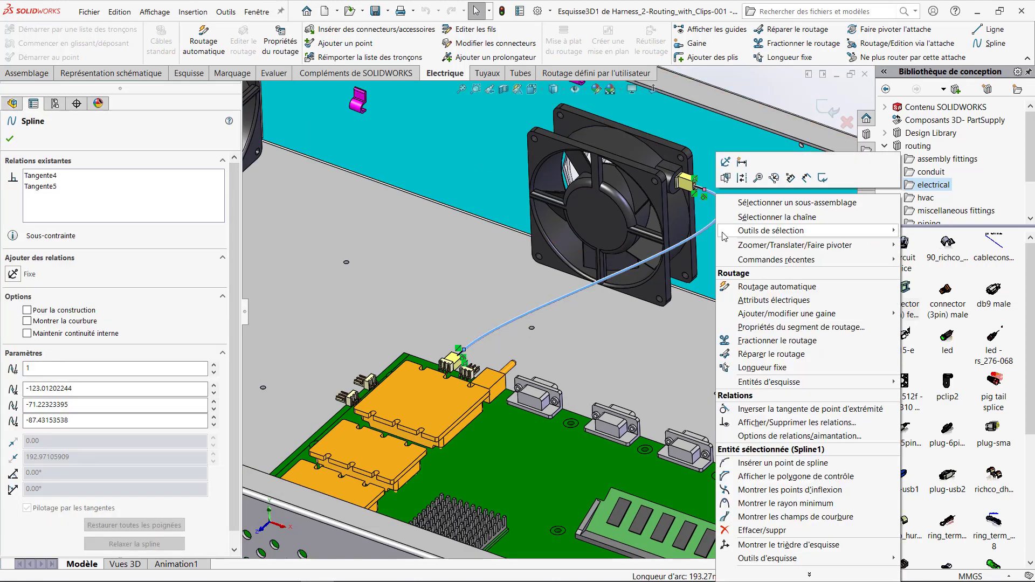
pyautogui.click(753, 301)
pyautogui.scroll(-3, 189, 337)
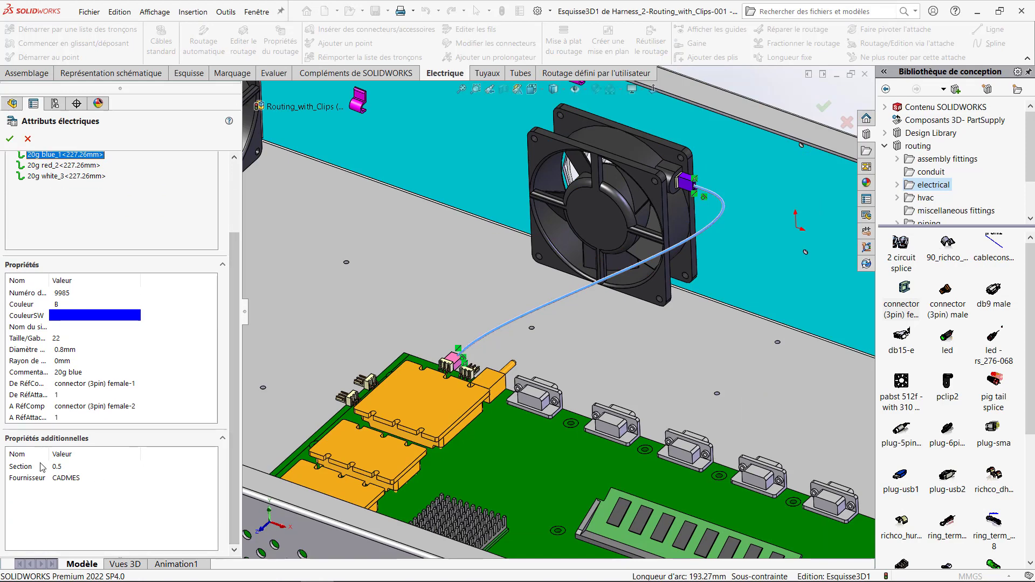
pyautogui.click(81, 167)
pyautogui.click(32, 177)
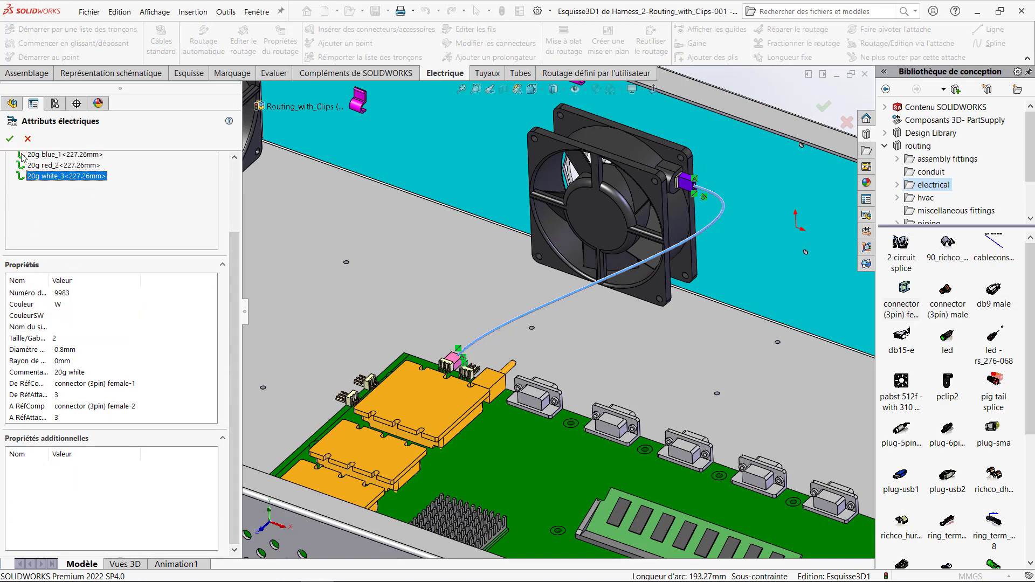
pyautogui.click(10, 138)
pyautogui.click(823, 107)
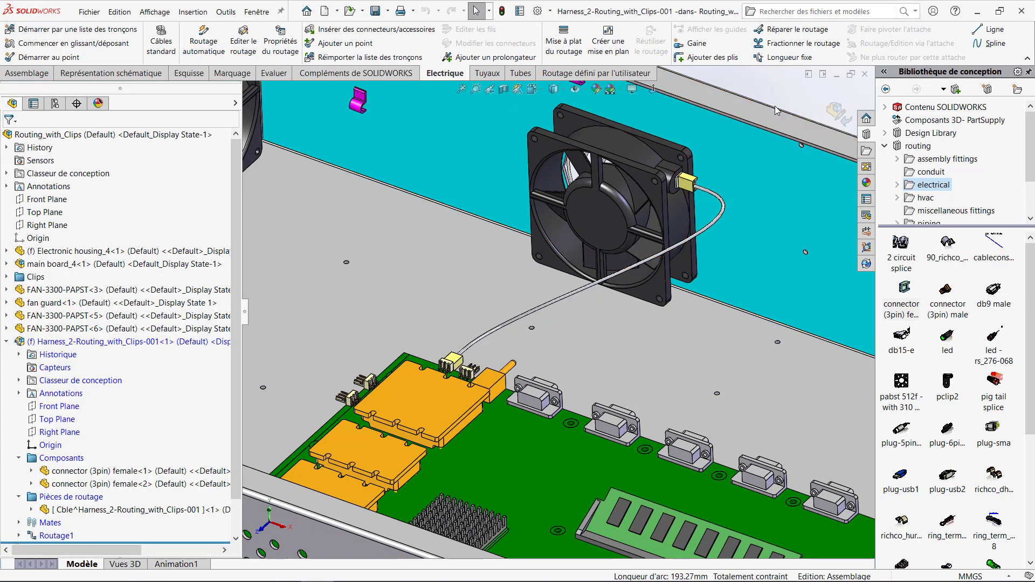
# Launch the Routing Library Manager and open the existing cable.xml library in the cable/wire wizard.
pyautogui.click(226, 12)
pyautogui.moveTo(323, 104)
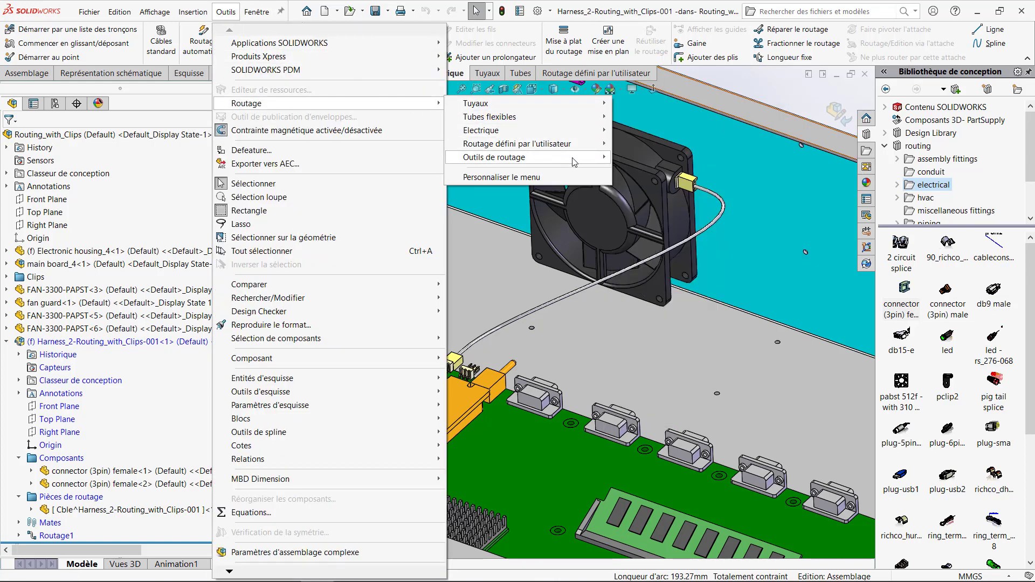
pyautogui.moveTo(494, 157)
pyautogui.click(646, 157)
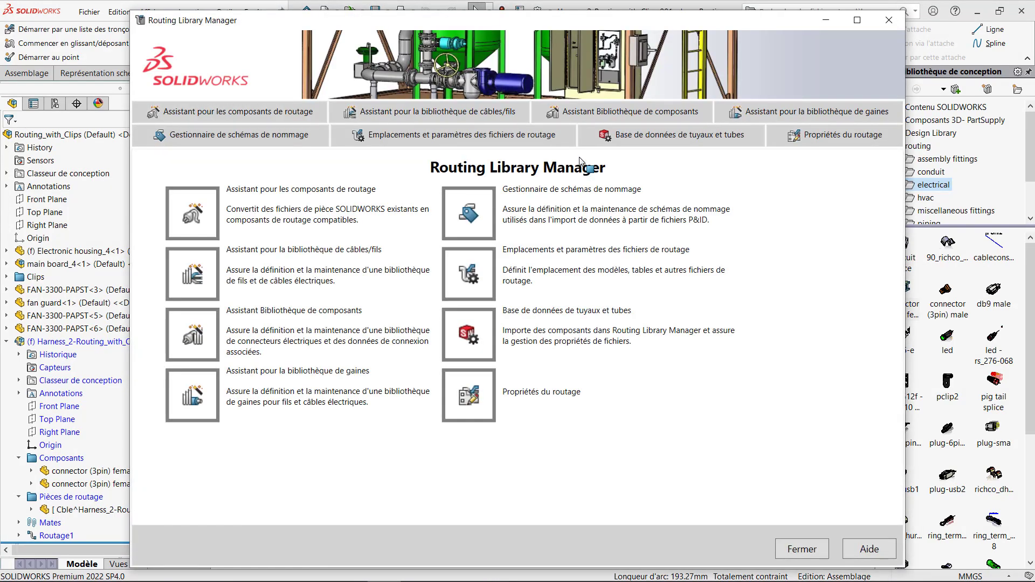
pyautogui.click(250, 112)
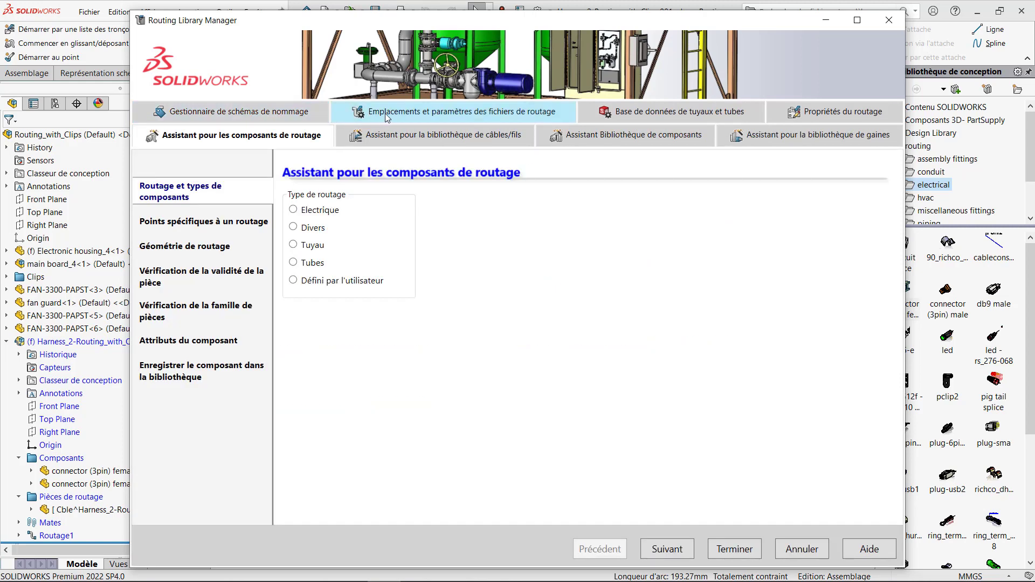
pyautogui.click(447, 131)
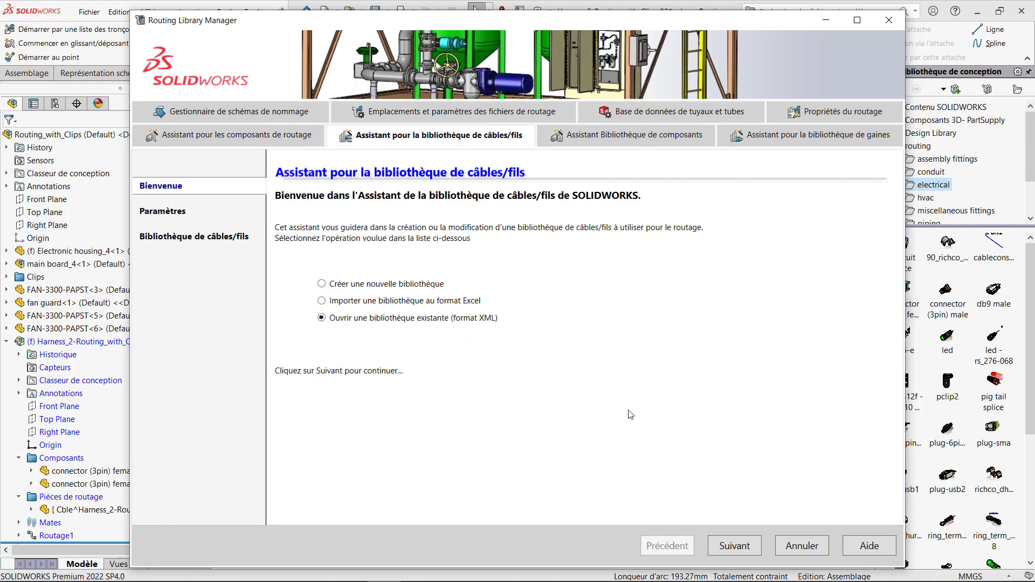
pyautogui.click(737, 550)
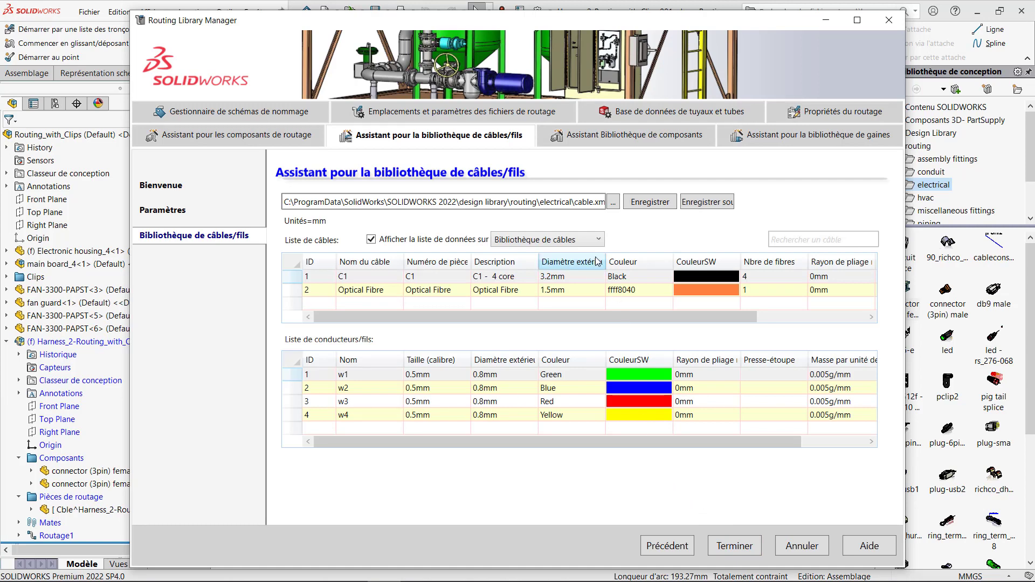
# Switch the list to the Bibliothèque de fils and review the wire table.
pyautogui.click(597, 240)
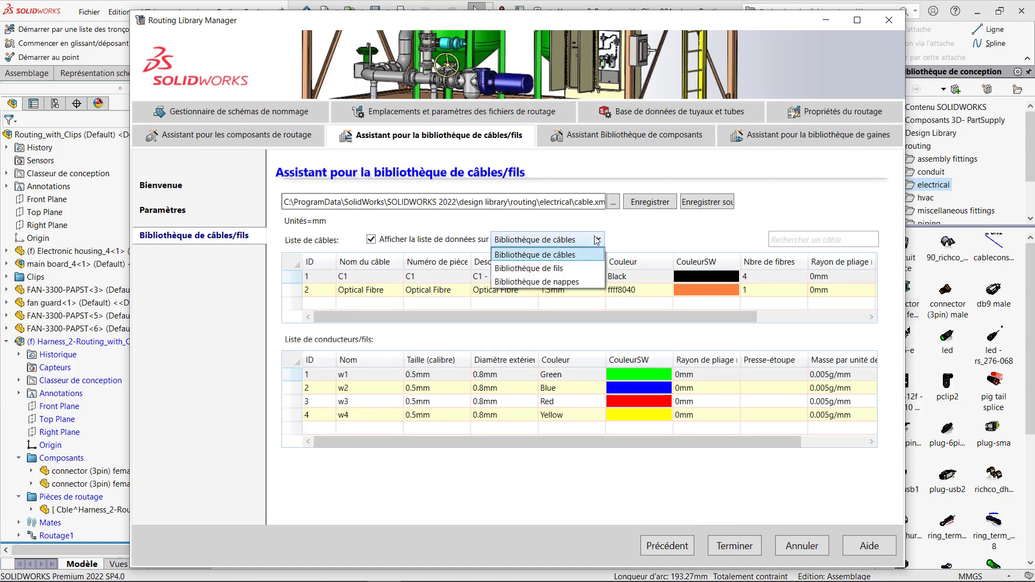
pyautogui.click(578, 269)
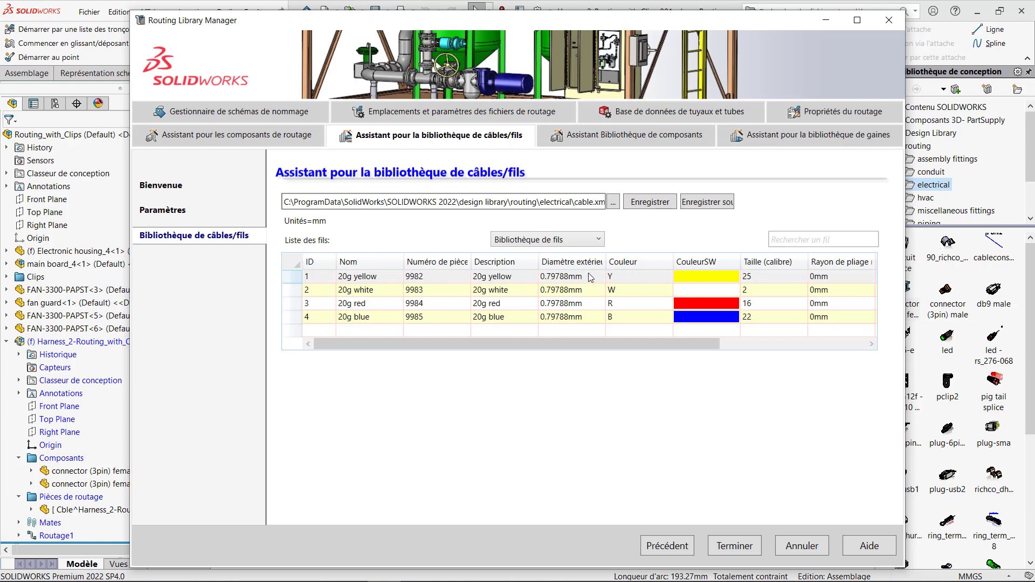
pyautogui.moveTo(616, 341); pyautogui.dragTo(763, 348)
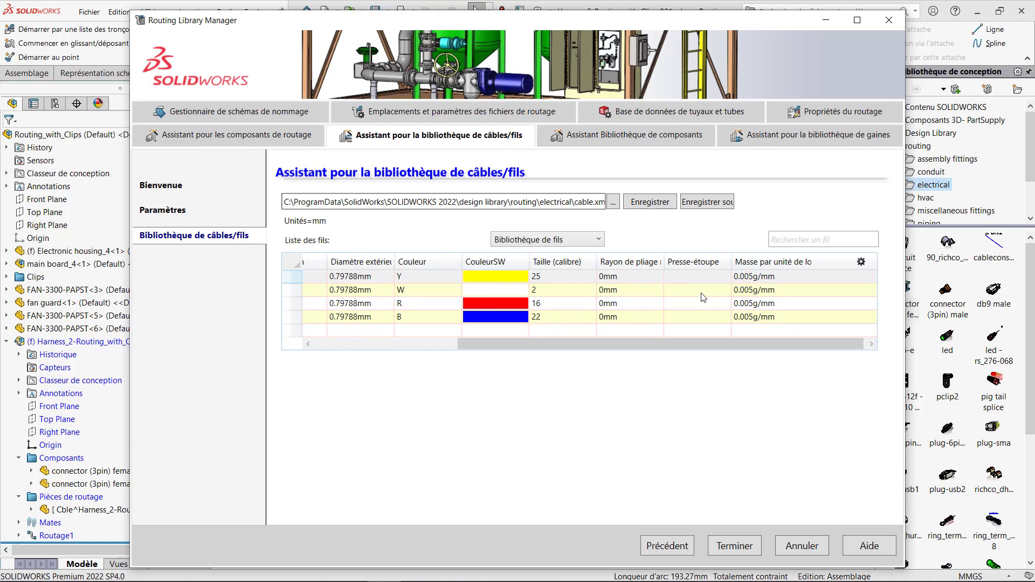
pyautogui.moveTo(724, 344); pyautogui.dragTo(754, 349)
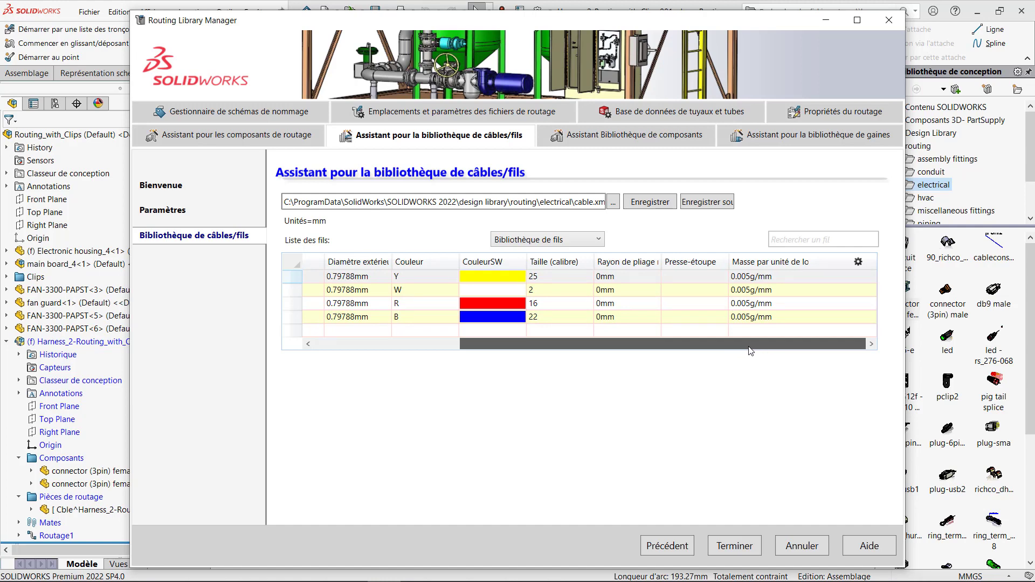
pyautogui.moveTo(751, 351); pyautogui.dragTo(565, 338)
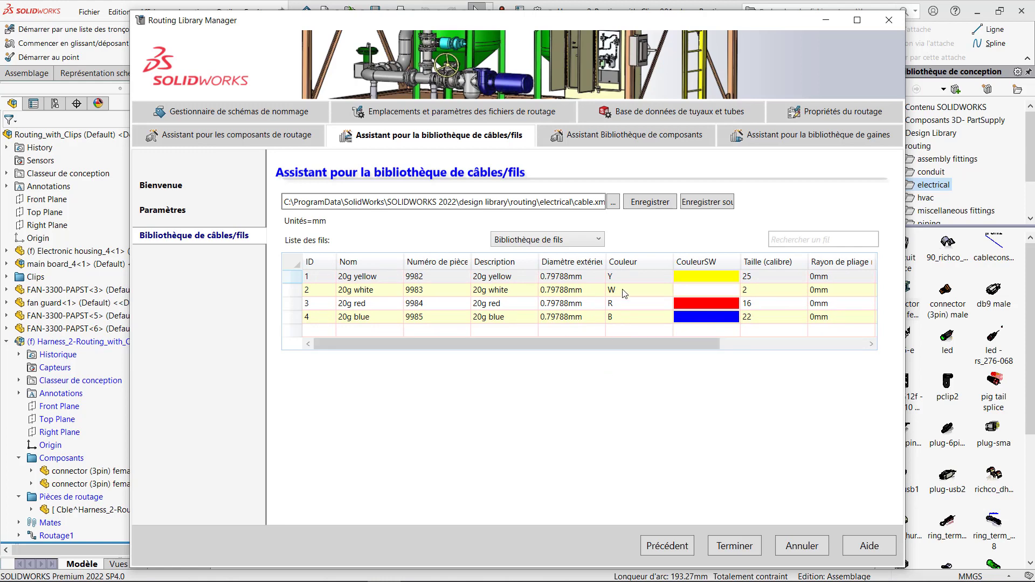
# Show the cable library and view conductors of cable C1 and the Optical Fibre cable.
pyautogui.click(600, 243)
pyautogui.click(539, 261)
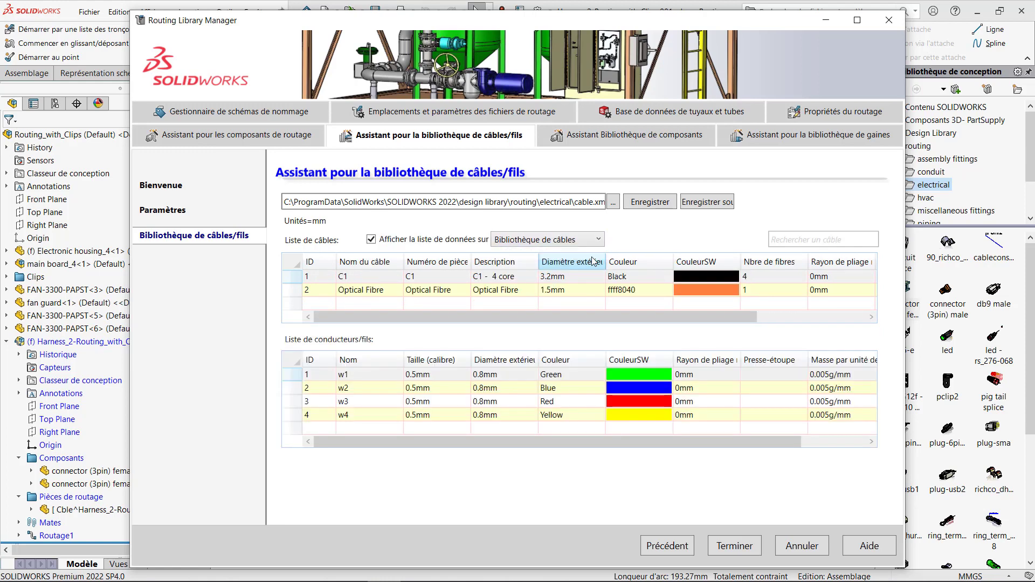
pyautogui.click(315, 277)
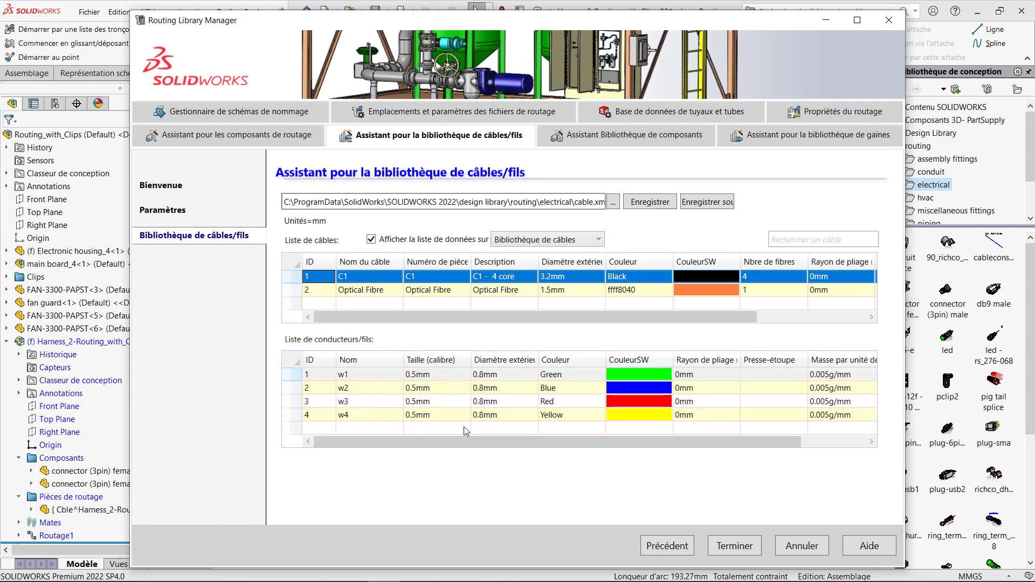
pyautogui.click(379, 291)
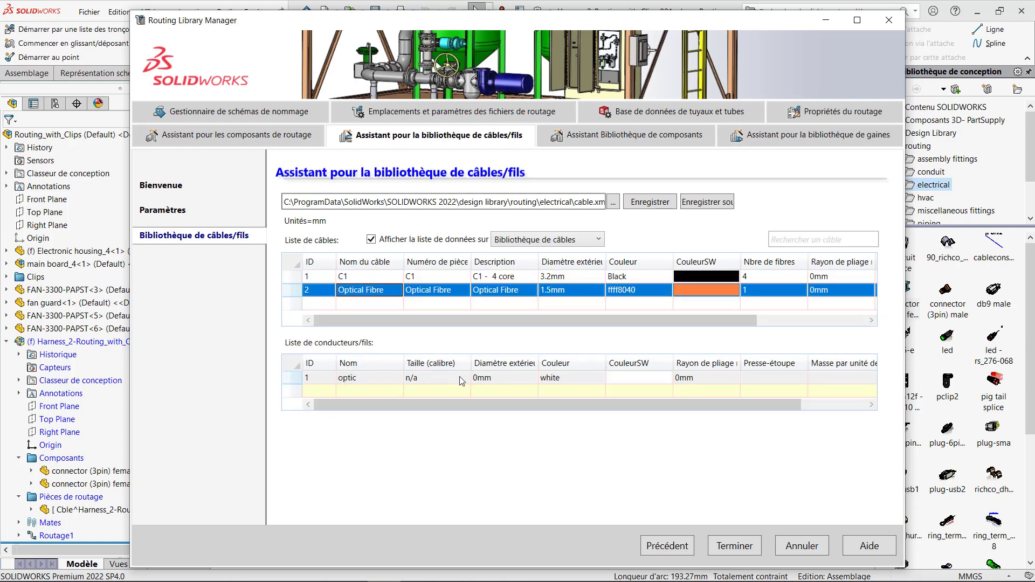
pyautogui.click(448, 277)
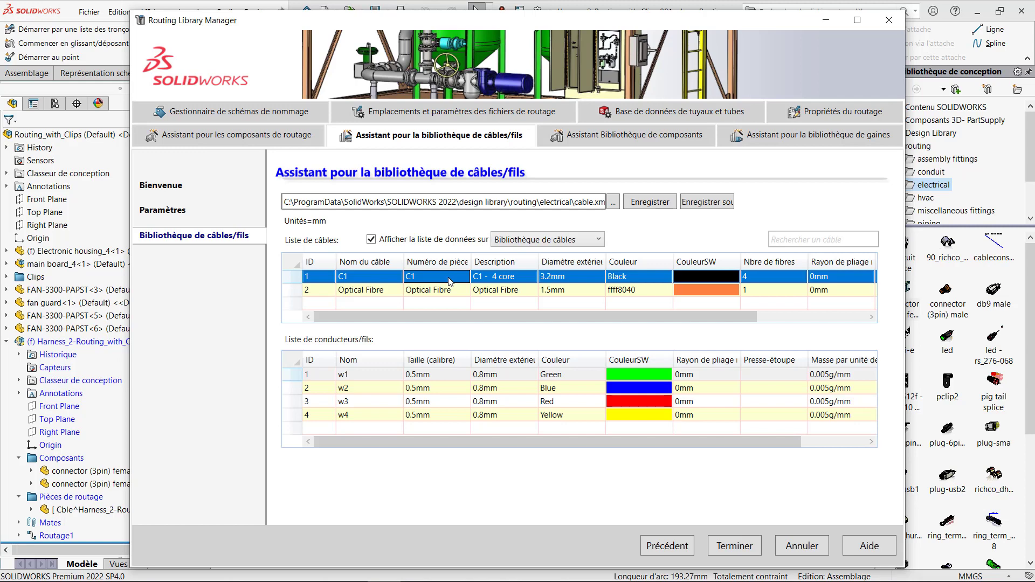
# Review the ribbon cable and wire libraries, then close the Routing Library Manager.
pyautogui.click(549, 245)
pyautogui.click(549, 283)
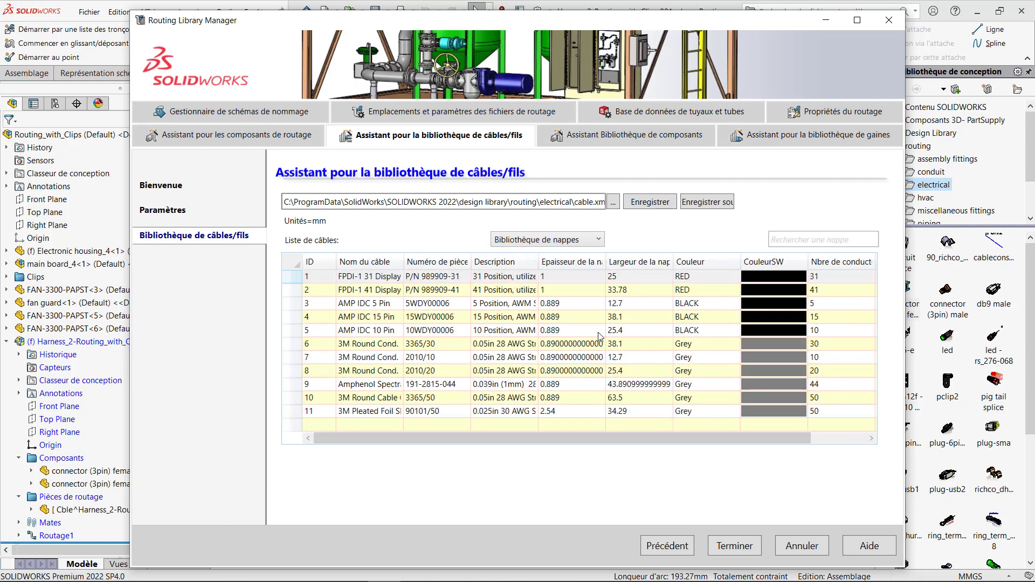
pyautogui.click(589, 246)
pyautogui.click(591, 269)
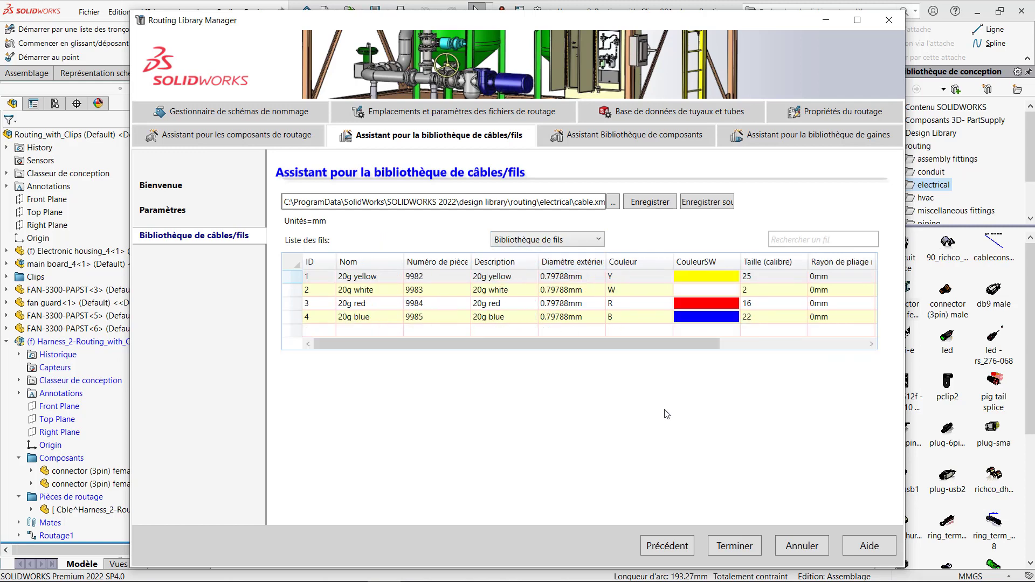
pyautogui.click(898, 24)
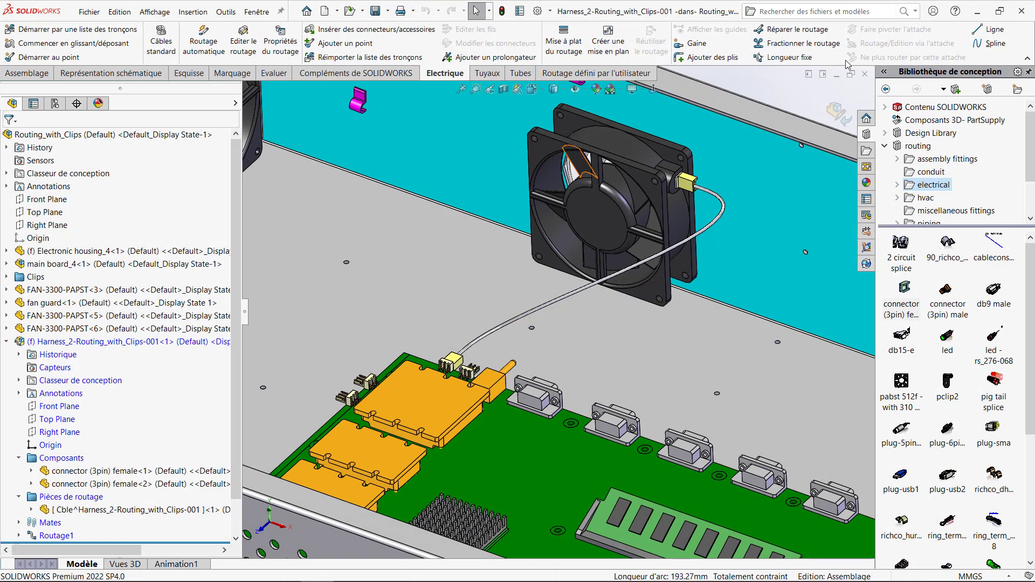
# Open the harness subassembly alone in a fitted isometric view and launch Mise à plat du routage.
pyautogui.click(190, 346)
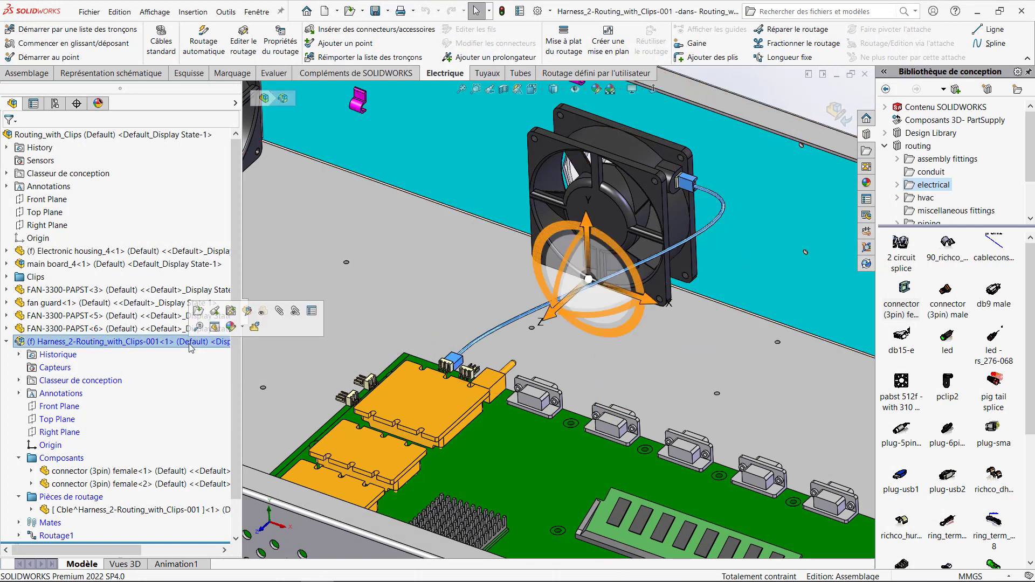
pyautogui.click(198, 312)
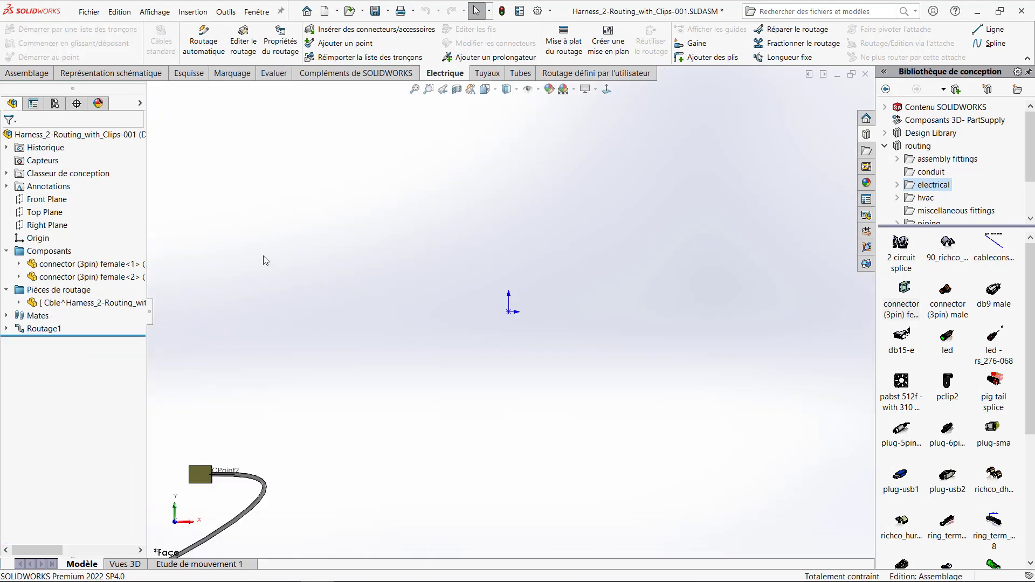
pyautogui.click(414, 89)
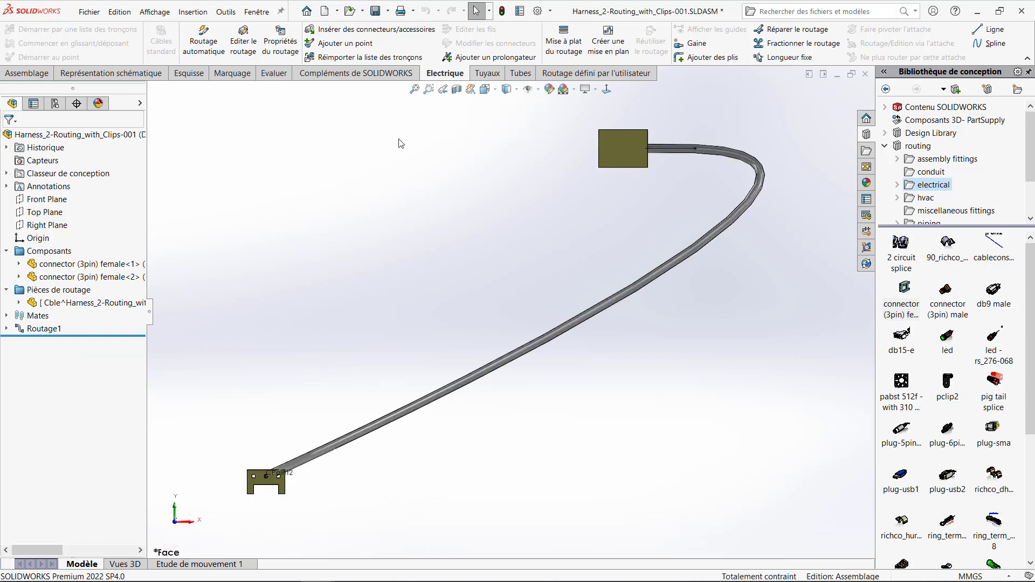
pyautogui.hotkey('ctrl', '7')
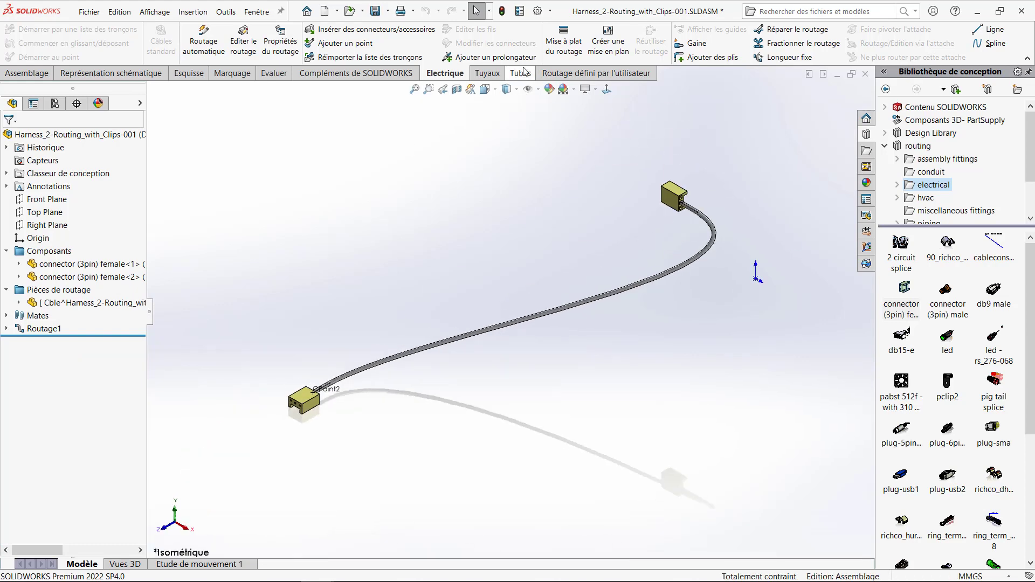
pyautogui.click(564, 48)
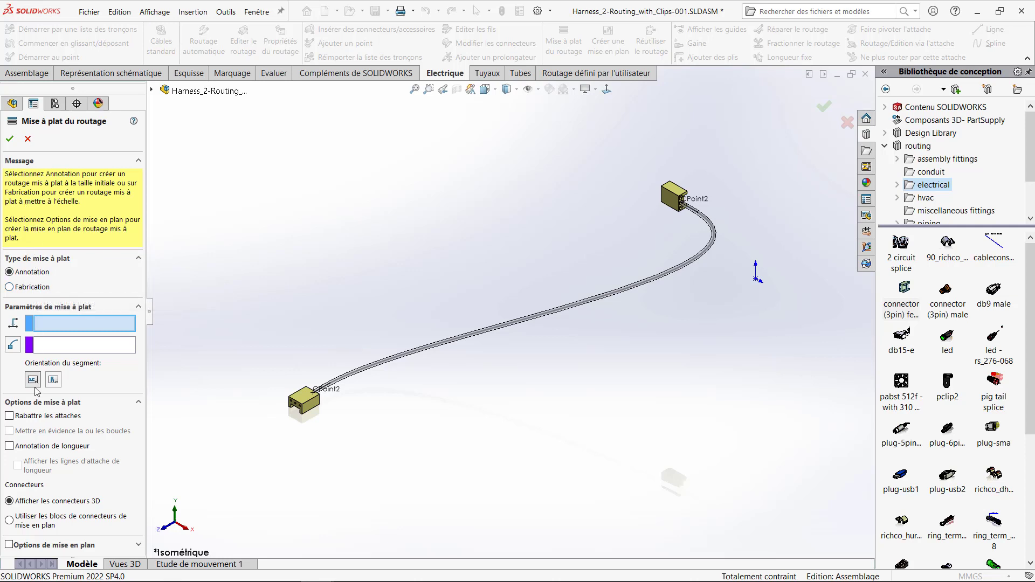
# Flatten the route with length annotation and leader lines, placing the 207.26mm dimension below the cable.
pyautogui.click(13, 447)
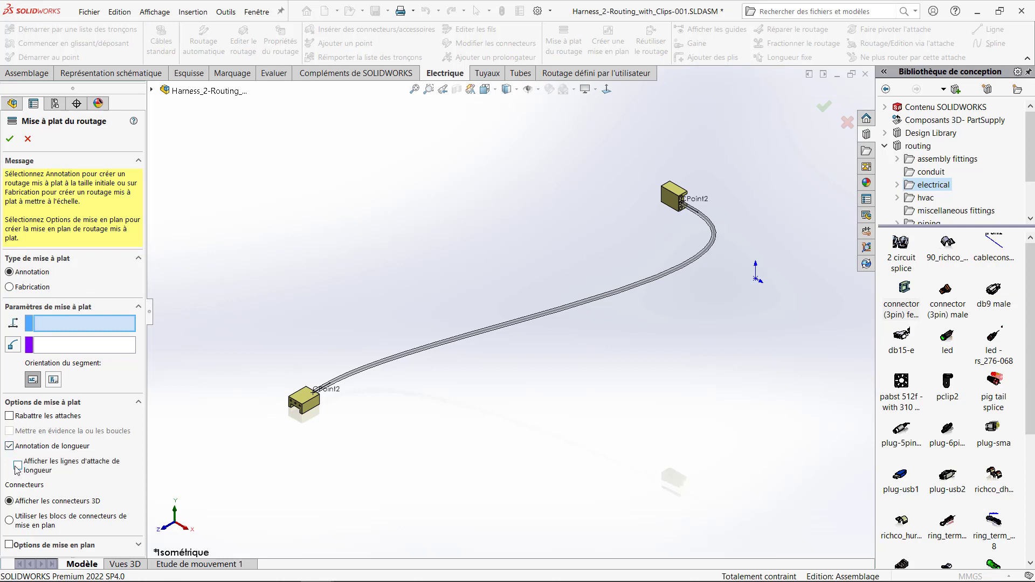
pyautogui.click(18, 466)
pyautogui.click(10, 139)
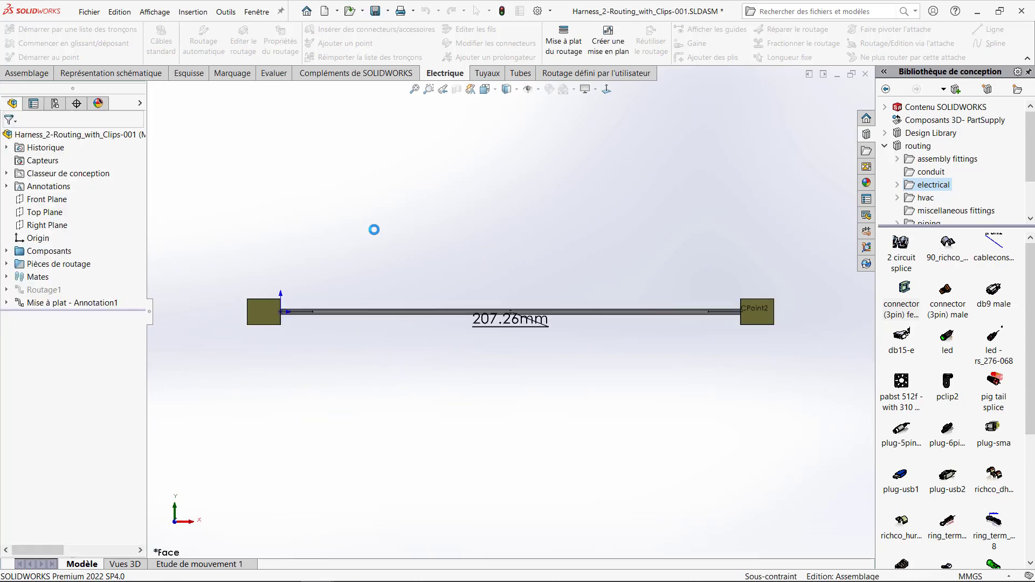
pyautogui.moveTo(485, 332); pyautogui.dragTo(415, 371)
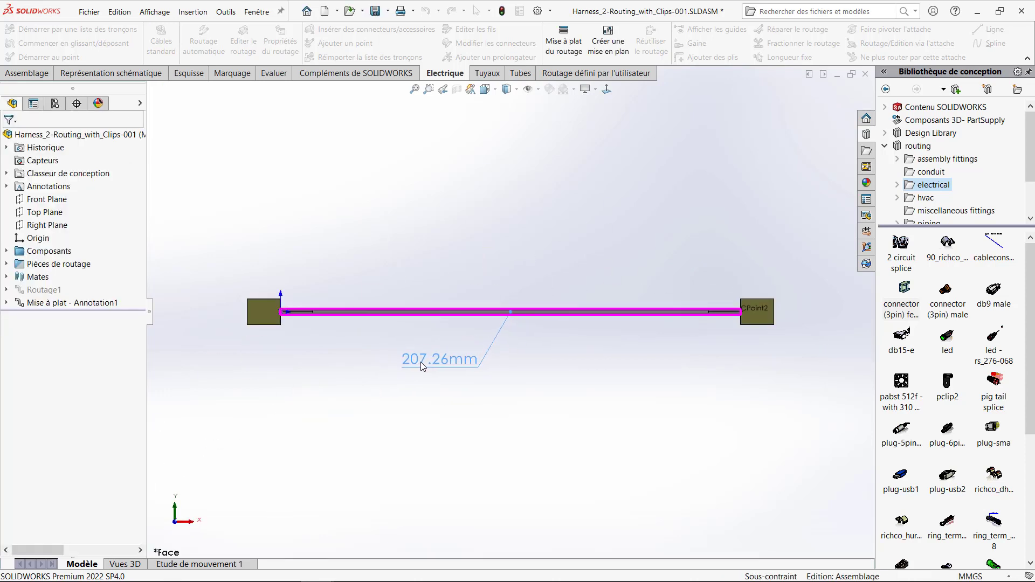
pyautogui.click(429, 391)
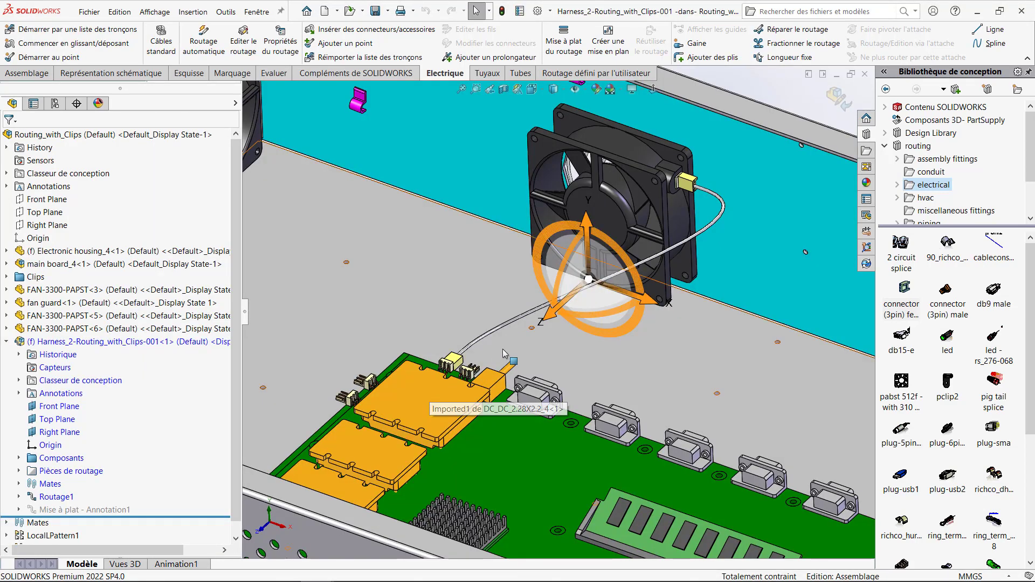
# Open the harness route for editing from the cable's Editer le routage option.
pyautogui.click(503, 291)
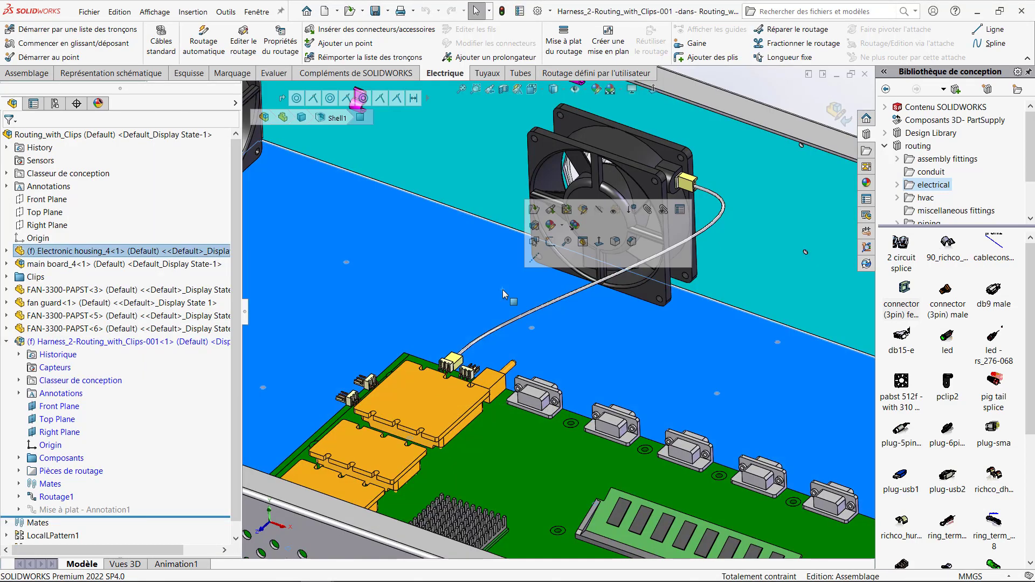
pyautogui.rightClick(533, 316)
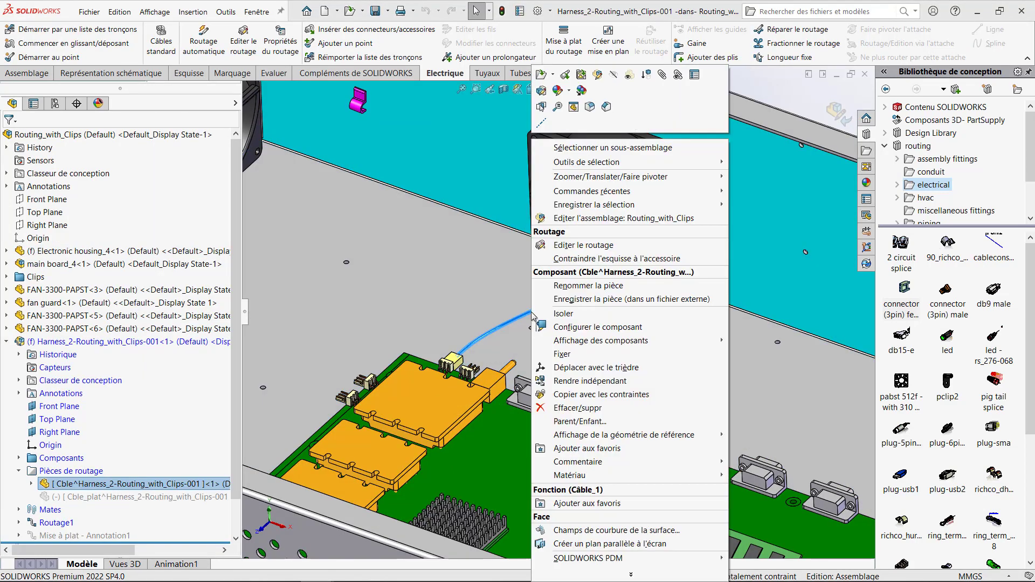
pyautogui.click(585, 246)
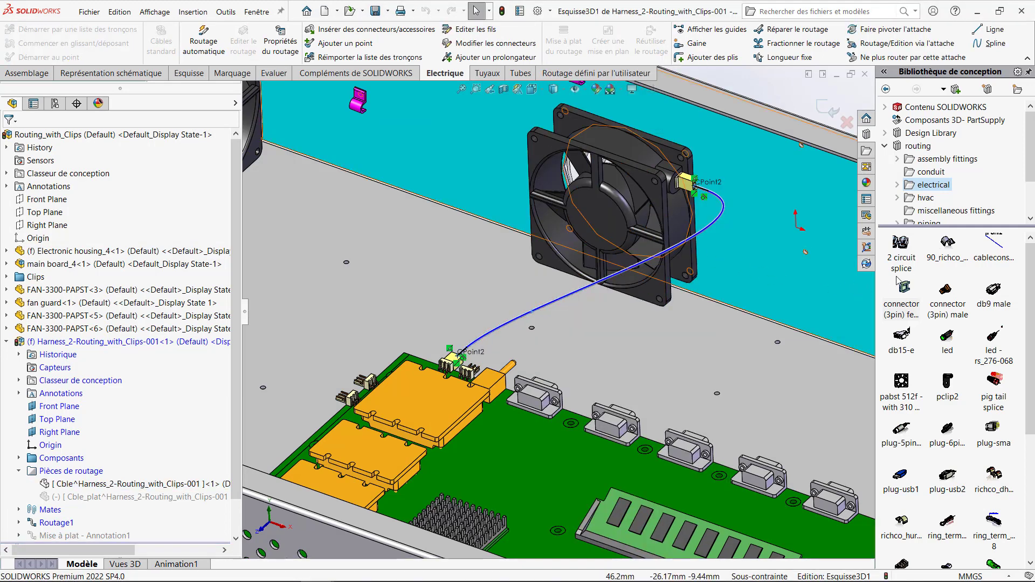
# Place three 90_richco_hurc-4-01-clip clips on the housing floor, rotating one to align with the cable.
pyautogui.moveTo(948, 244); pyautogui.dragTo(541, 324)
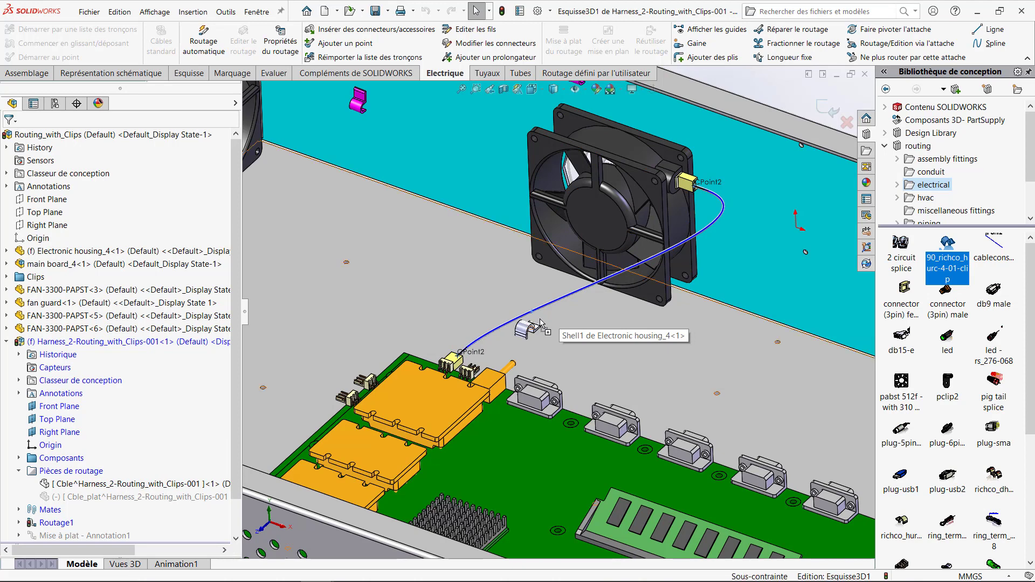
pyautogui.moveTo(952, 243); pyautogui.dragTo(731, 390)
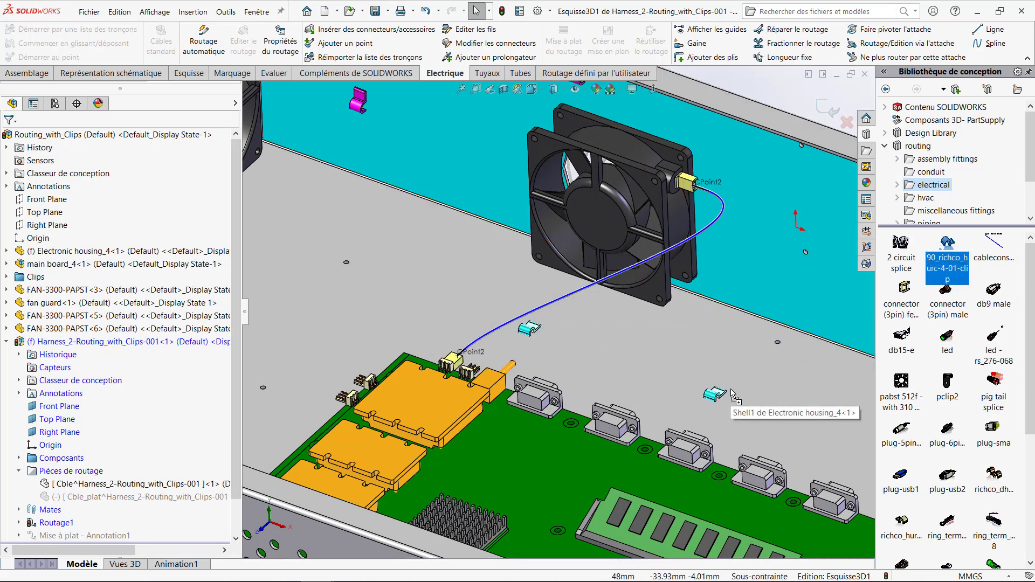
pyautogui.hotkey('shift', 'Right')
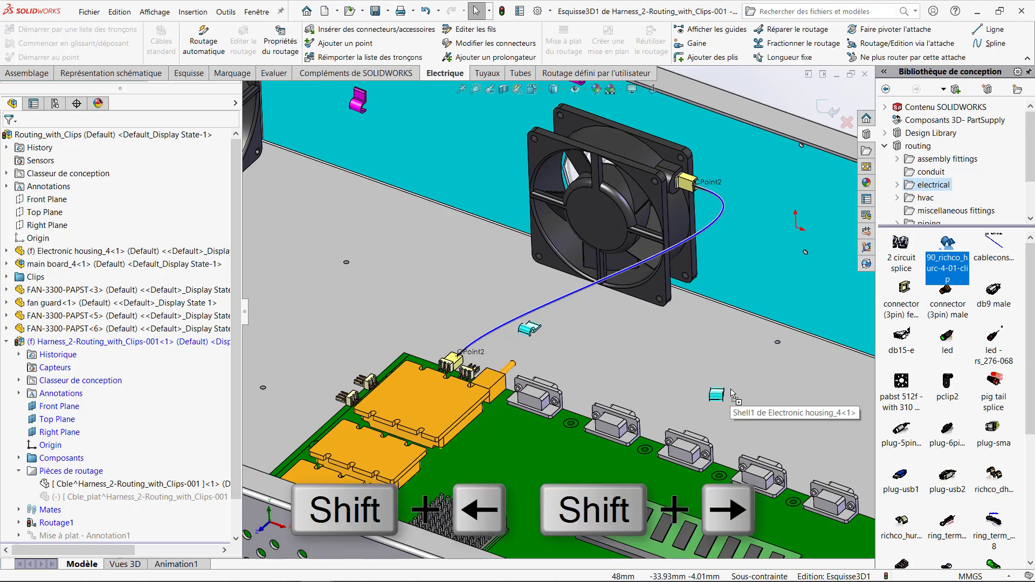
pyautogui.hotkey('shift', 'Right')
pyautogui.moveTo(734, 393); pyautogui.dragTo(733, 392)
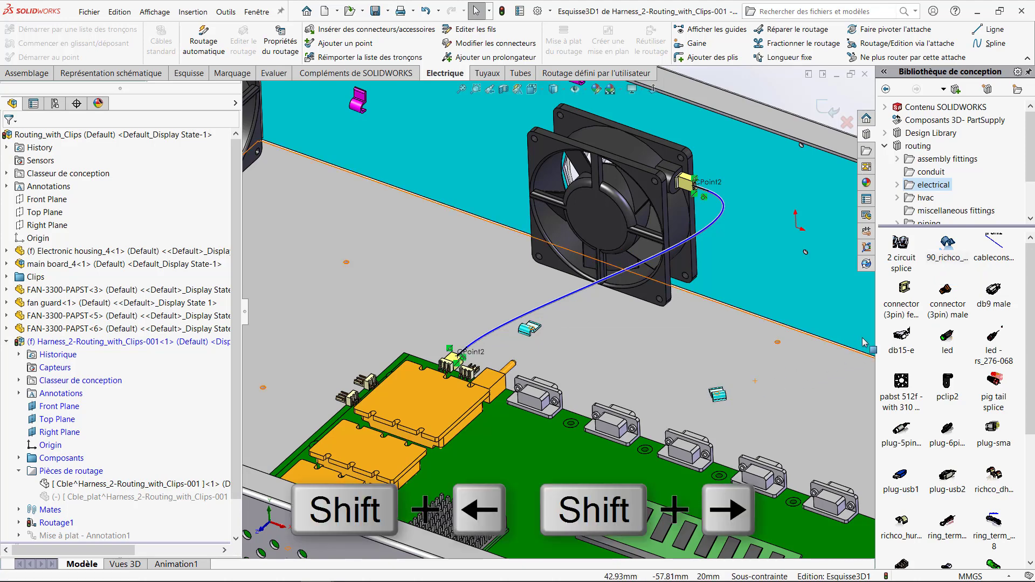
pyautogui.moveTo(949, 248); pyautogui.dragTo(779, 348)
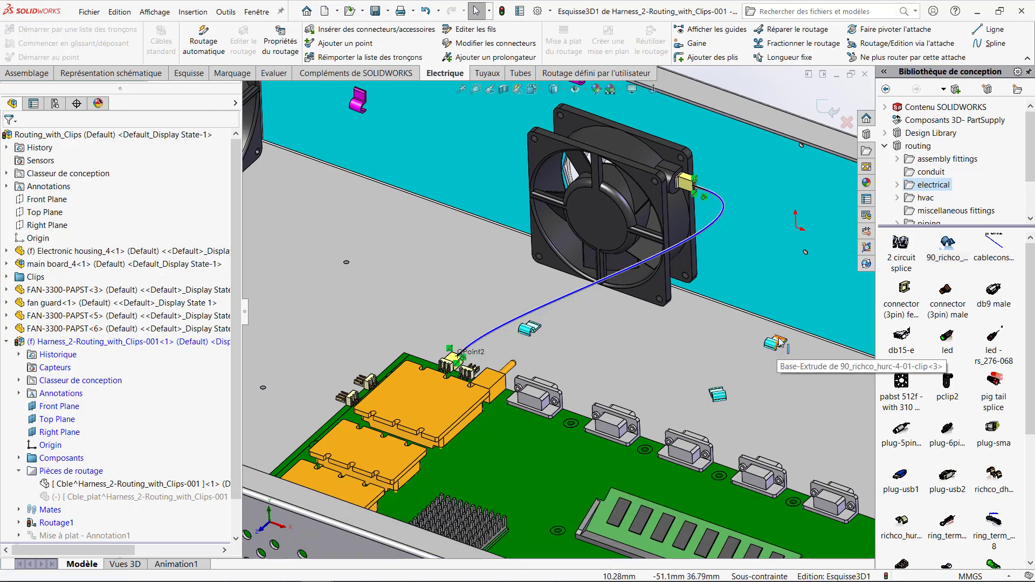
pyautogui.moveTo(778, 347); pyautogui.dragTo(778, 348)
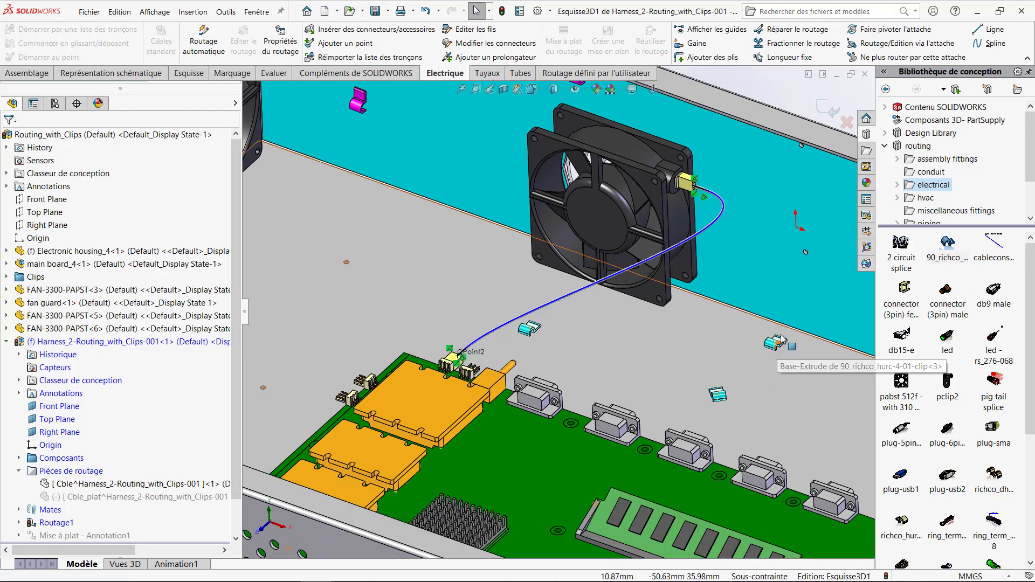
# Route the cable through the three richco clips with Routage/Edition via l'attache.
pyautogui.click(883, 50)
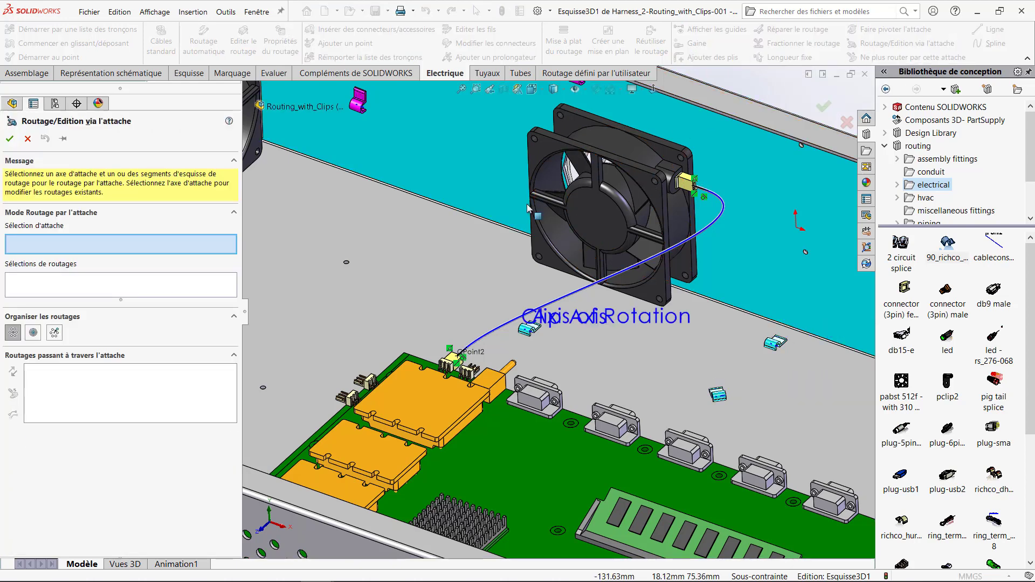
pyautogui.click(535, 330)
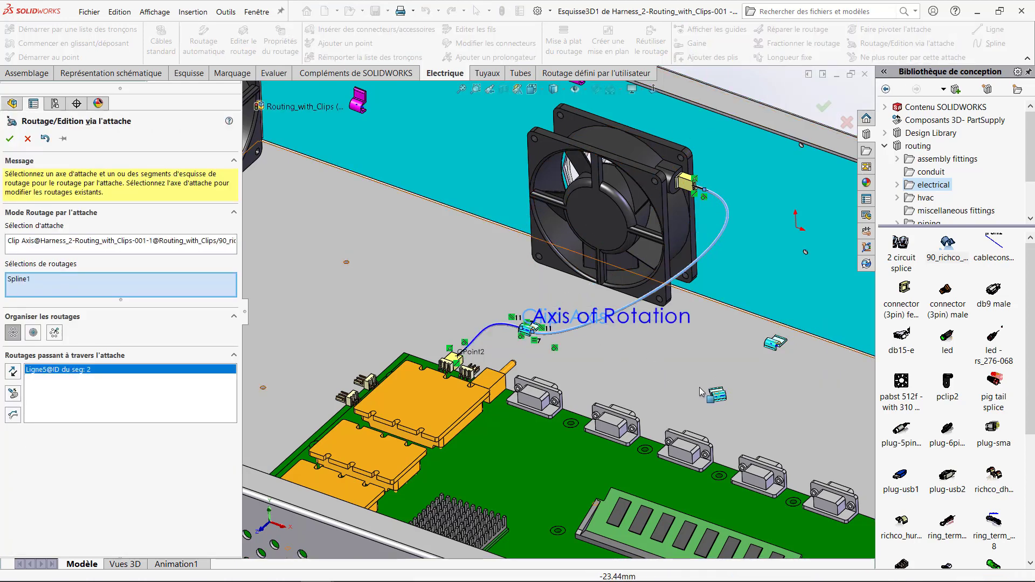
pyautogui.click(723, 397)
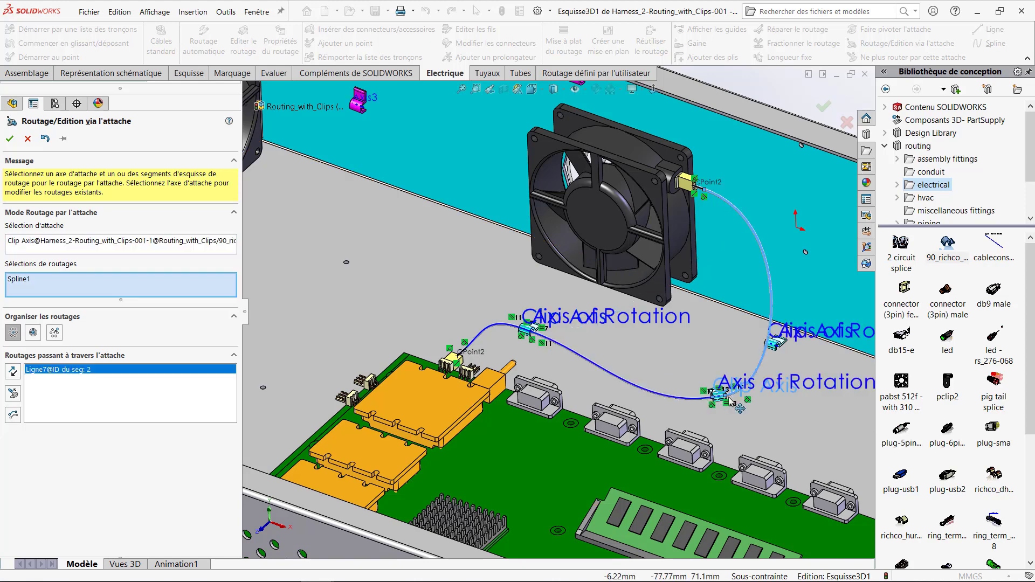
pyautogui.click(774, 345)
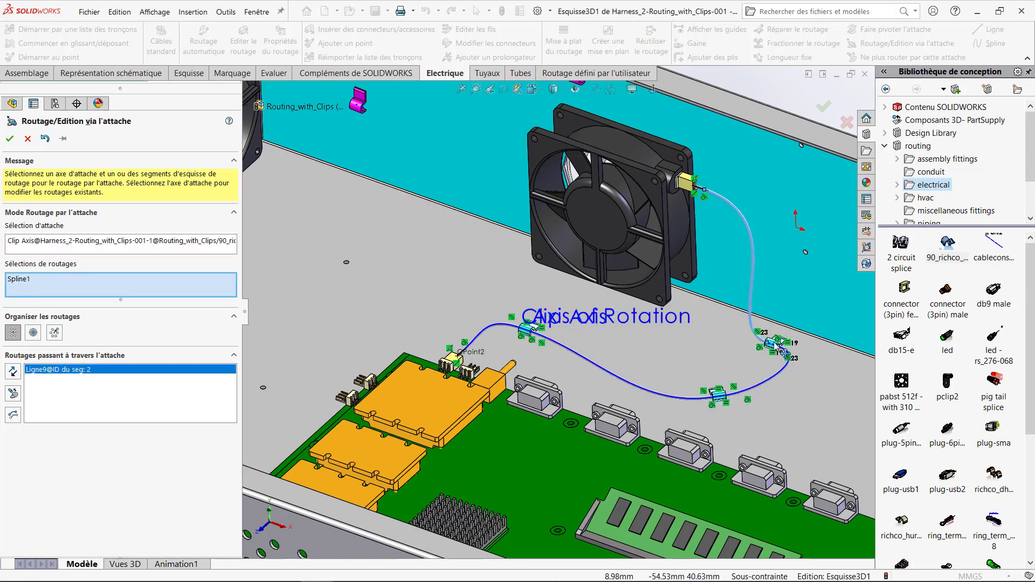
pyautogui.click(824, 106)
# Flip the cable's direction through the clips from the route line's context menu.
pyautogui.scroll(-5, 626, 325)
pyautogui.scroll(-5, 625, 326)
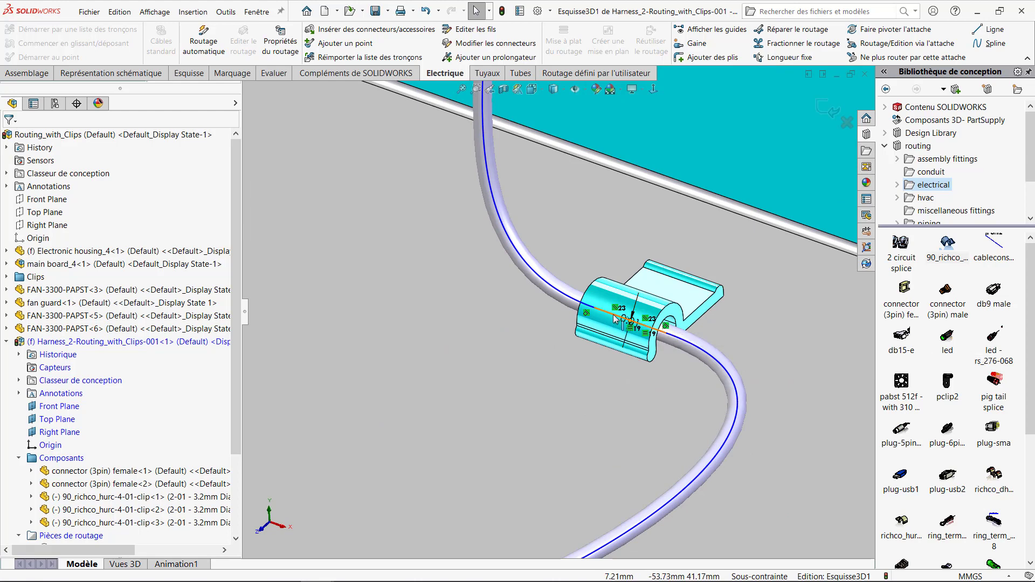
pyautogui.rightClick(626, 325)
pyautogui.click(660, 370)
pyautogui.rightClick(616, 319)
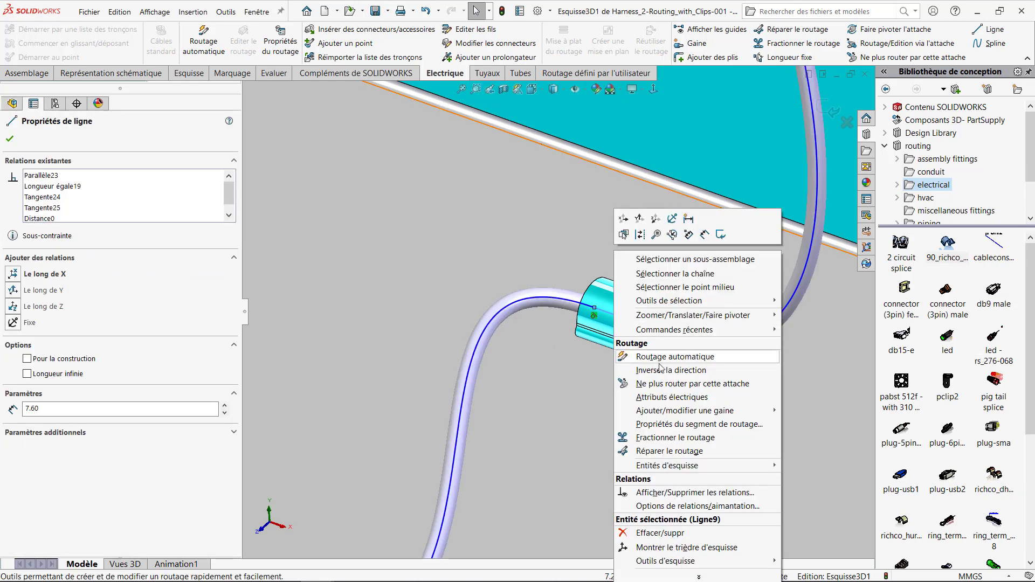
pyautogui.click(667, 371)
# Exit route editing and view the whole rerouted harness from an oblique angle.
pyautogui.press('f')
pyautogui.click(828, 109)
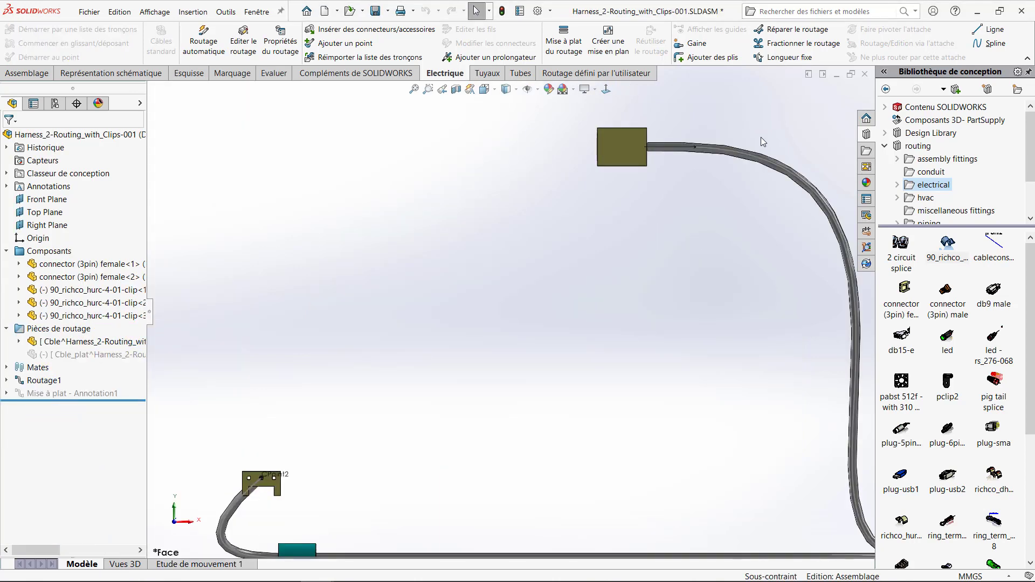
pyautogui.click(414, 90)
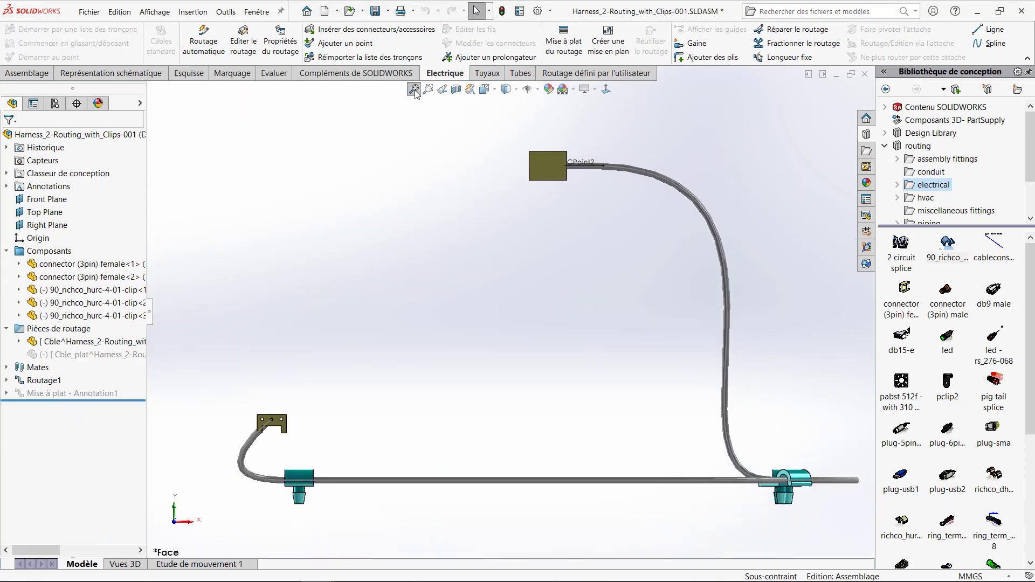
pyautogui.moveTo(440, 255); pyautogui.dragTo(411, 291, button='middle')
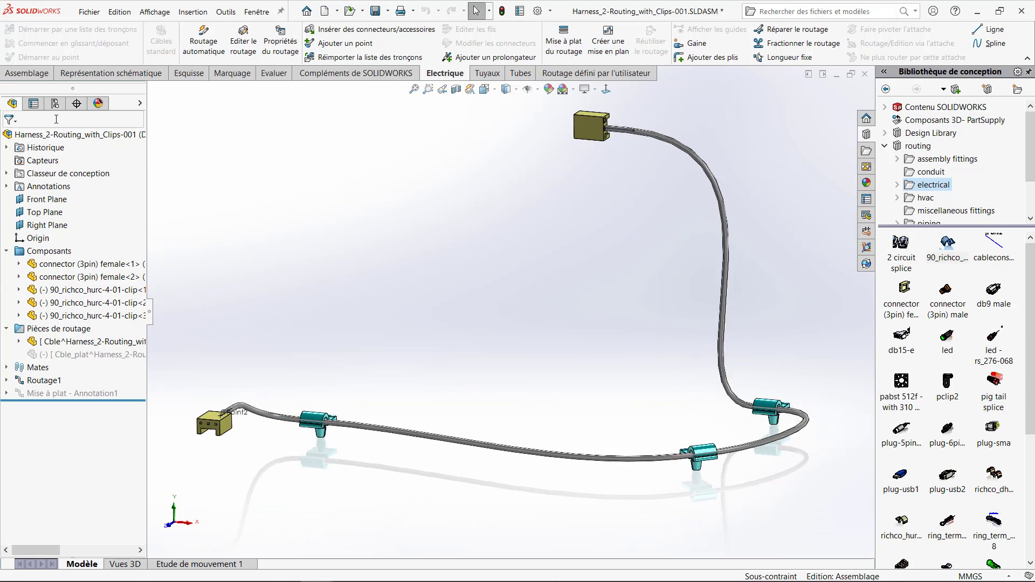
# Move the 410.47mm dimension below the cable in the flattened configuration, then reactivate Default.
pyautogui.click(55, 103)
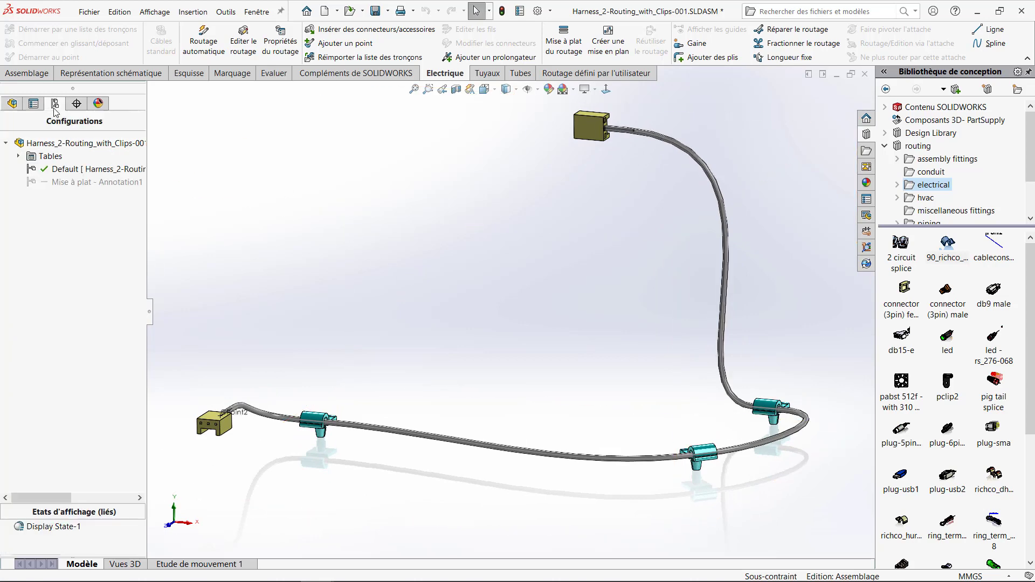
pyautogui.doubleClick(54, 182)
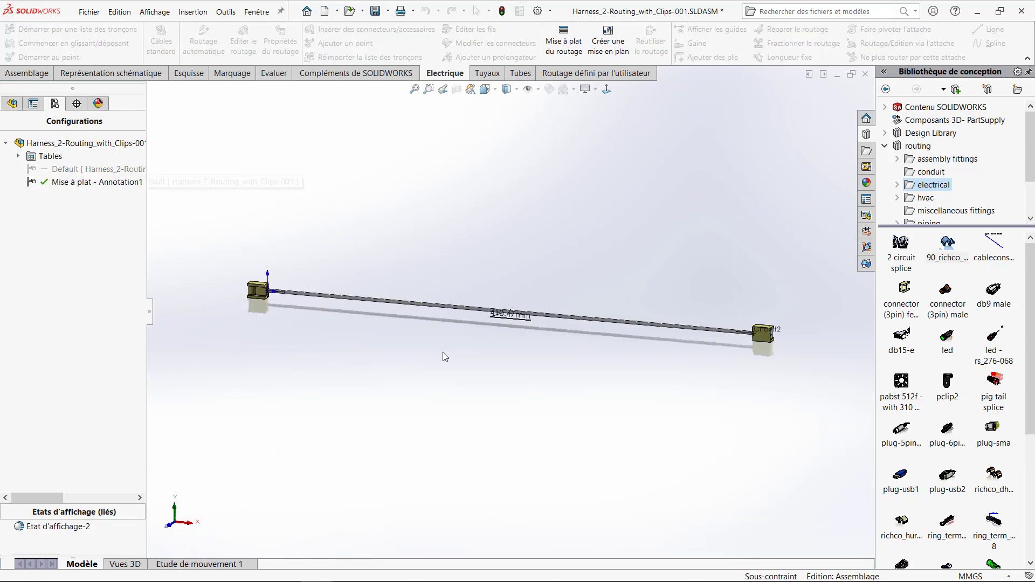
pyautogui.moveTo(509, 317); pyautogui.dragTo(434, 351)
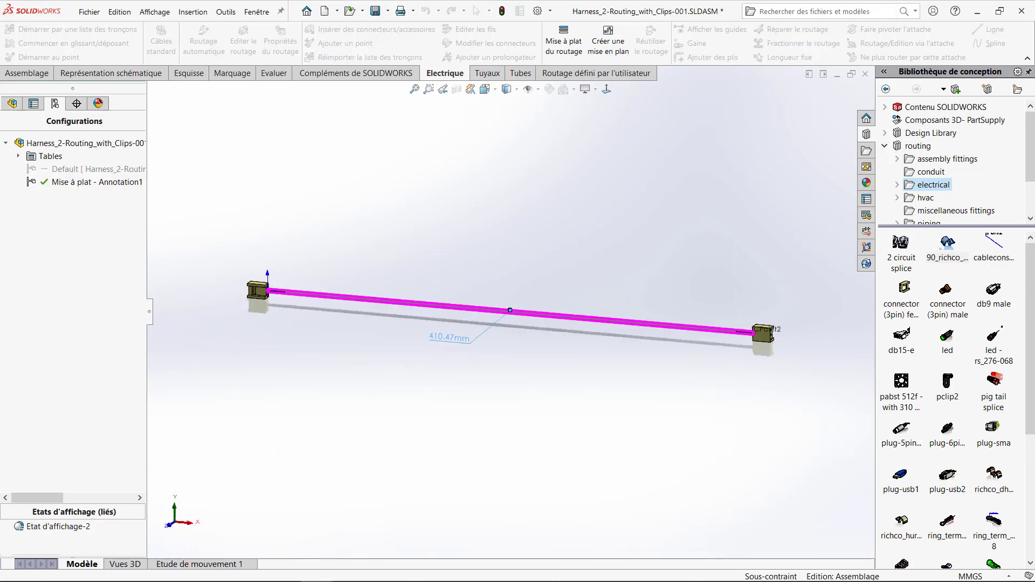
pyautogui.click(457, 366)
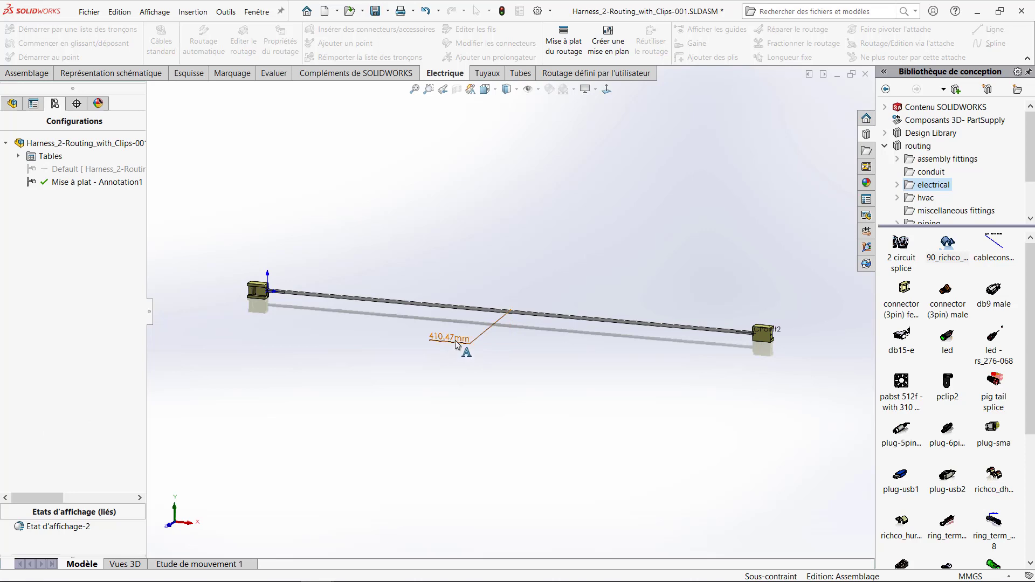
pyautogui.doubleClick(55, 172)
# Delete the Mise à plat - Annotation1 configuration.
pyautogui.rightClick(57, 183)
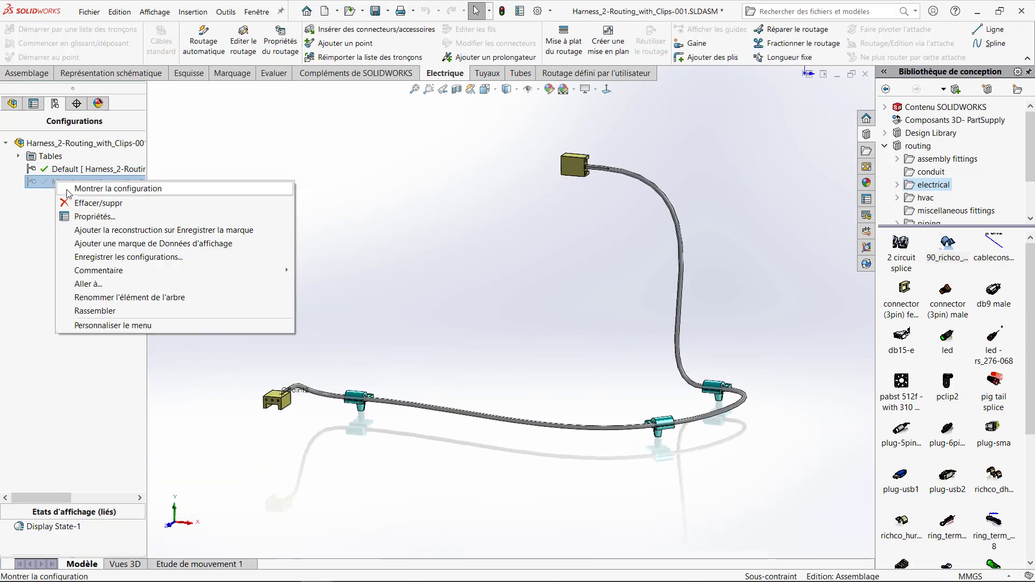
pyautogui.click(71, 203)
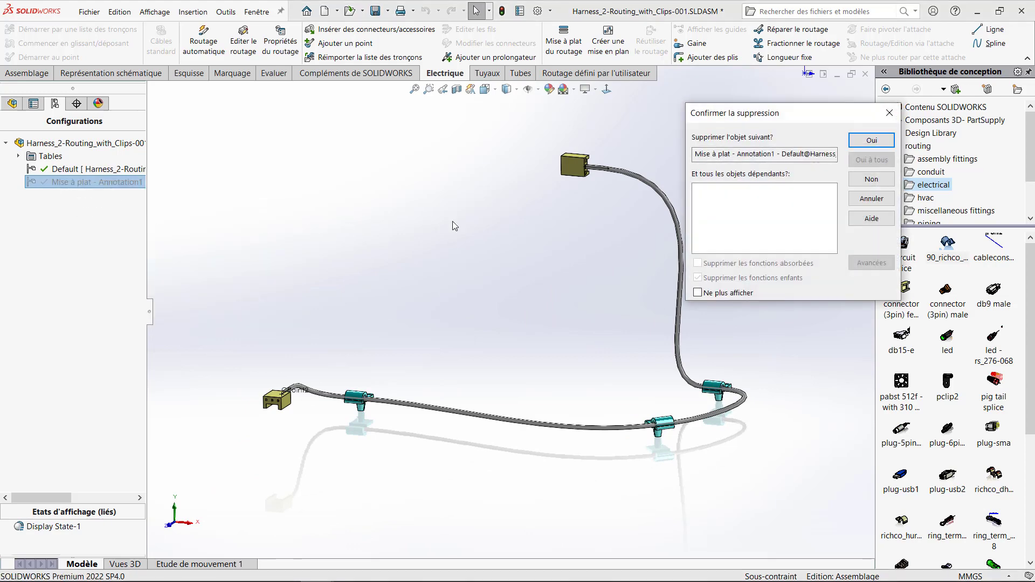
pyautogui.click(872, 140)
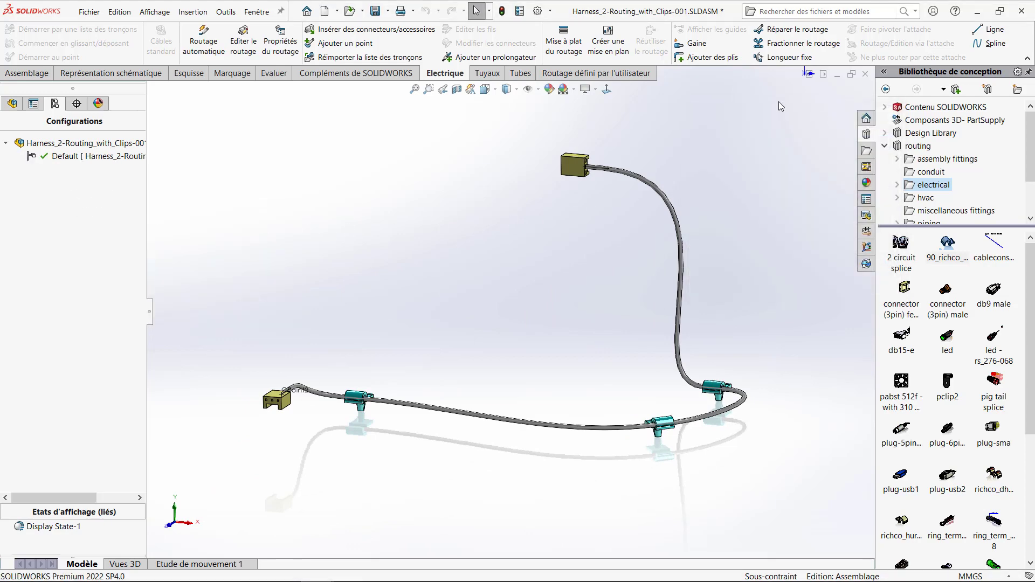
# Create a new Annotation flattening of the route with length annotation.
pyautogui.click(567, 44)
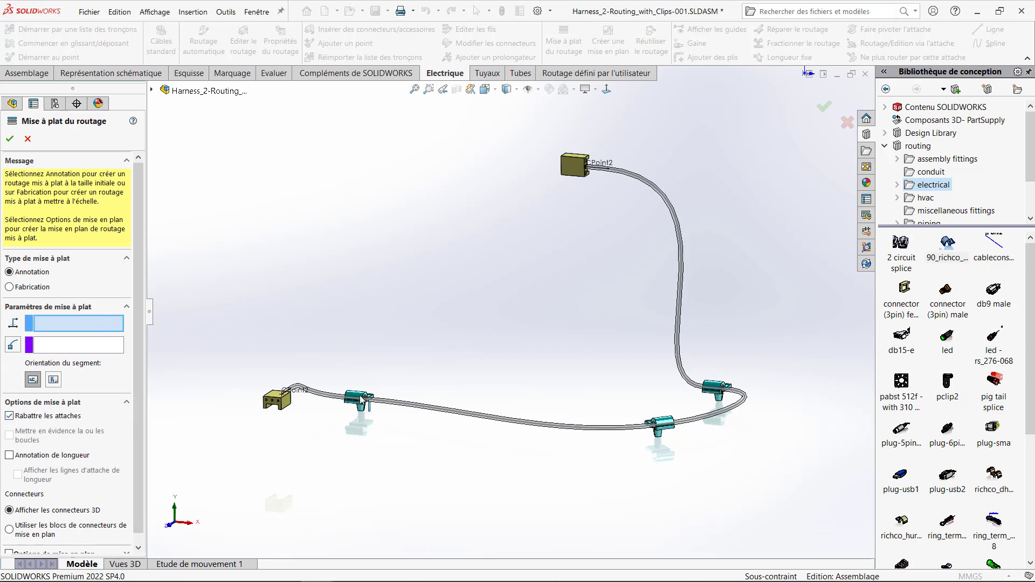
pyautogui.click(11, 456)
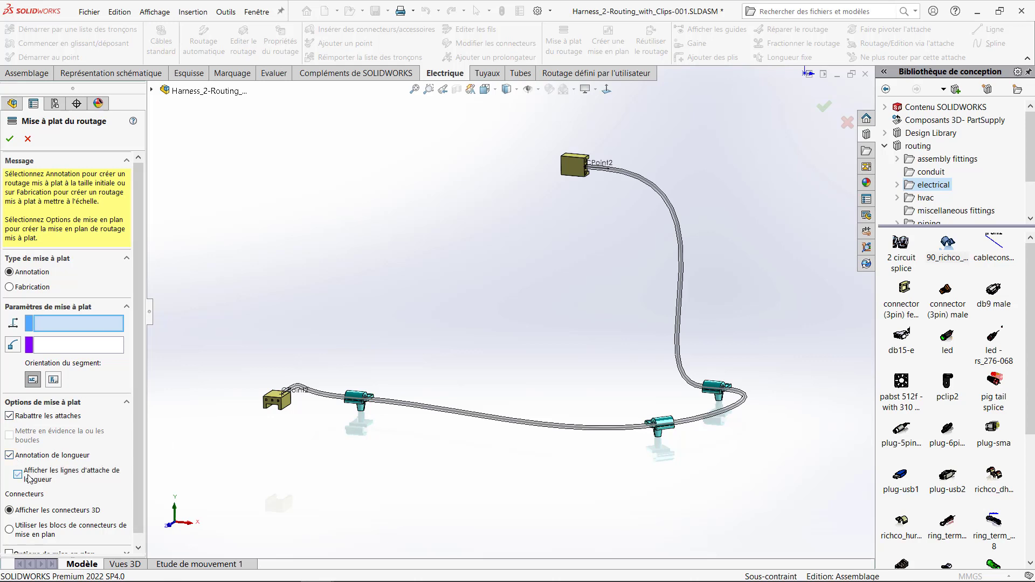
pyautogui.click(9, 138)
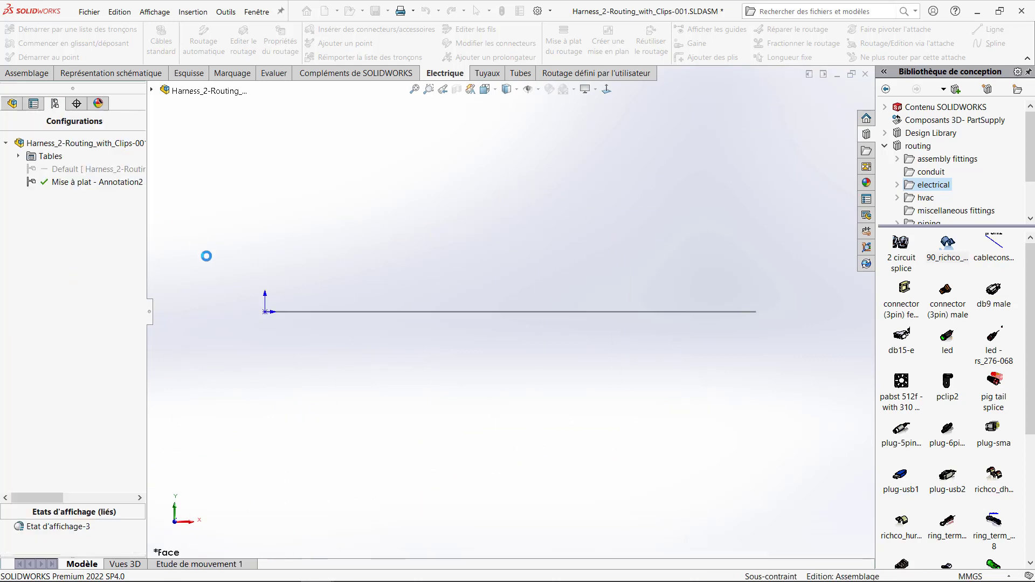
# Split the flattened wire near its left connector, make that leg vertical, and drag it to the left end.
pyautogui.scroll(-1, 335, 339)
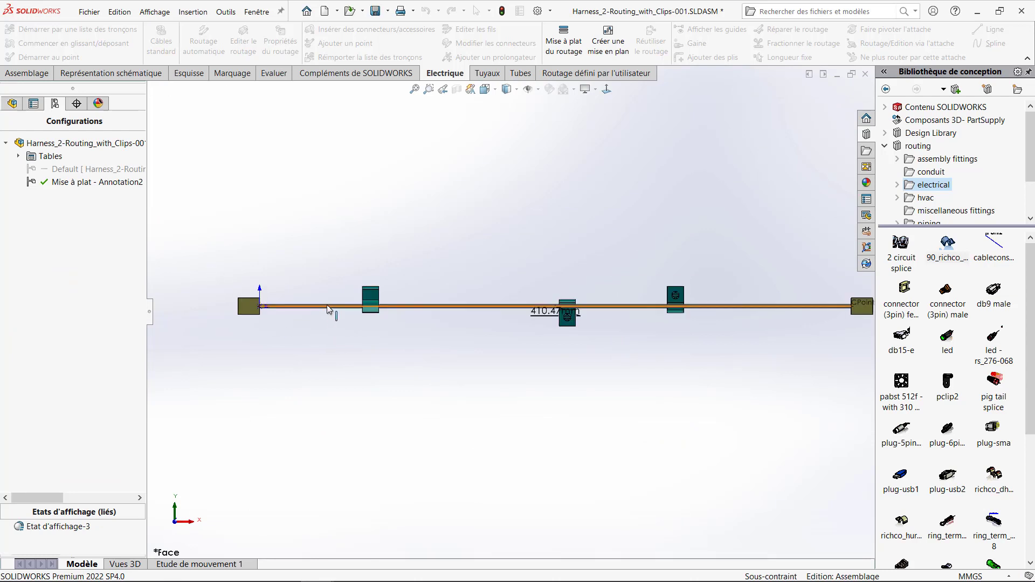
pyautogui.rightClick(328, 309)
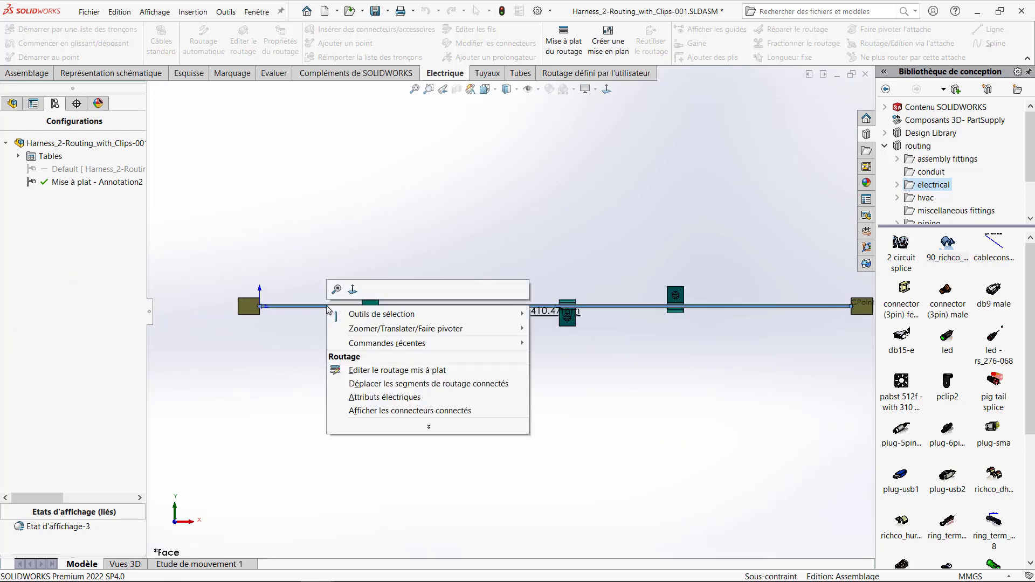
pyautogui.click(398, 371)
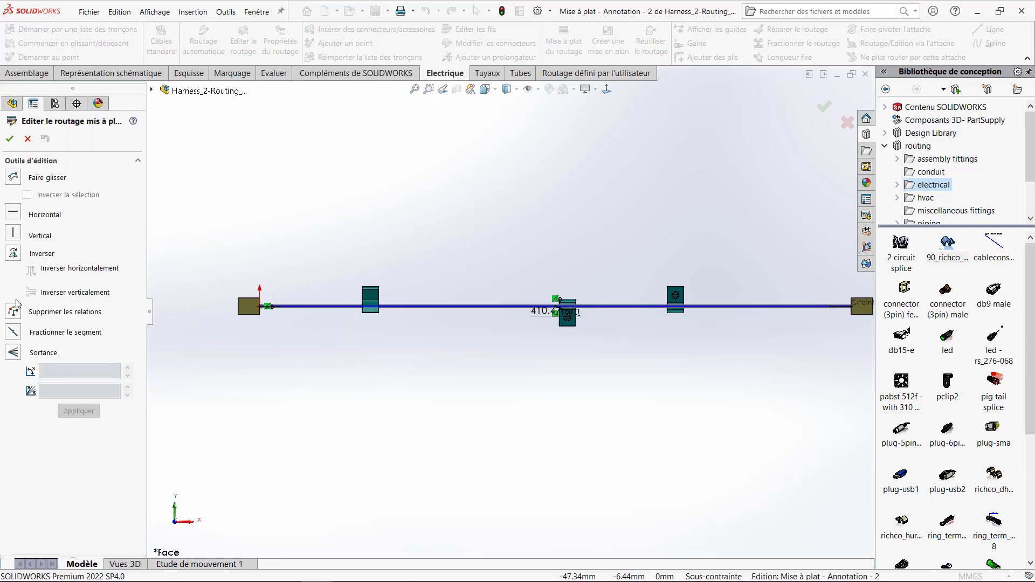
pyautogui.click(13, 332)
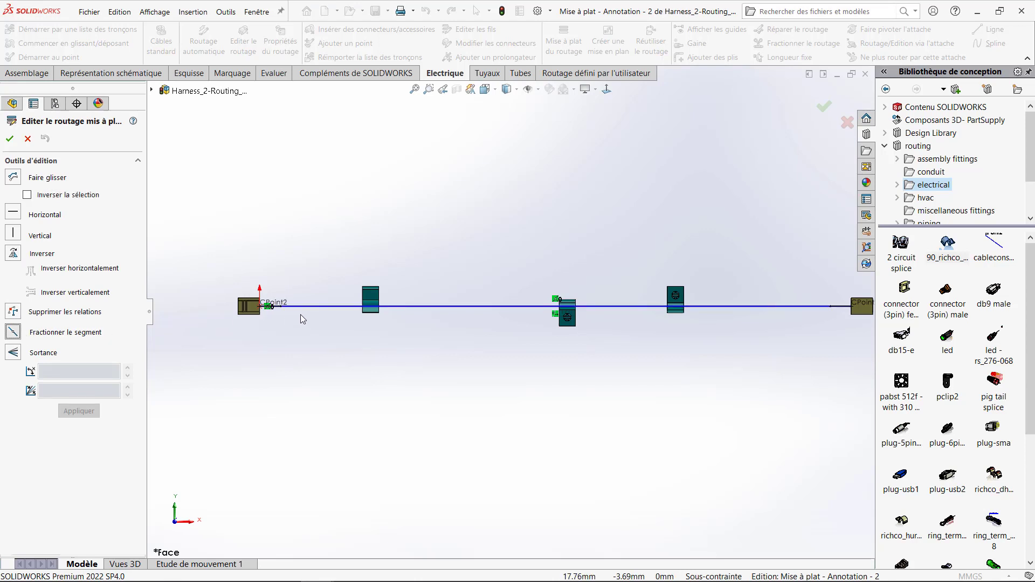
pyautogui.click(316, 307)
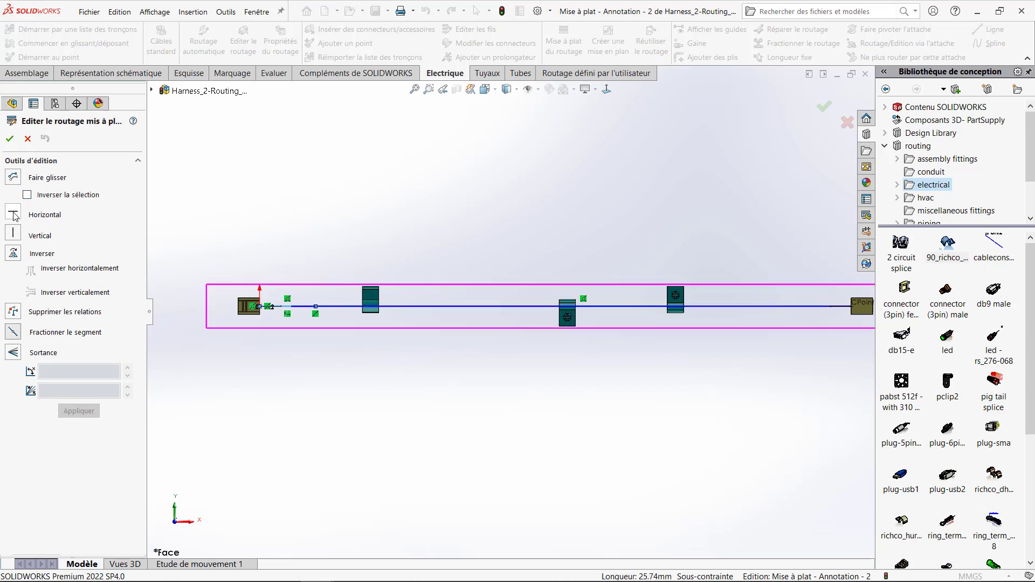
pyautogui.click(13, 233)
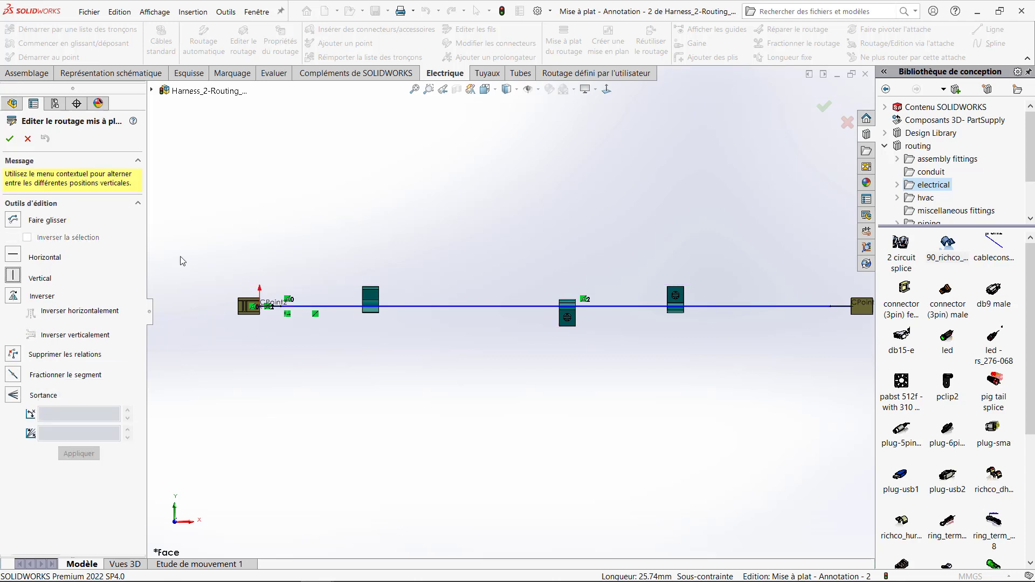
pyautogui.click(296, 307)
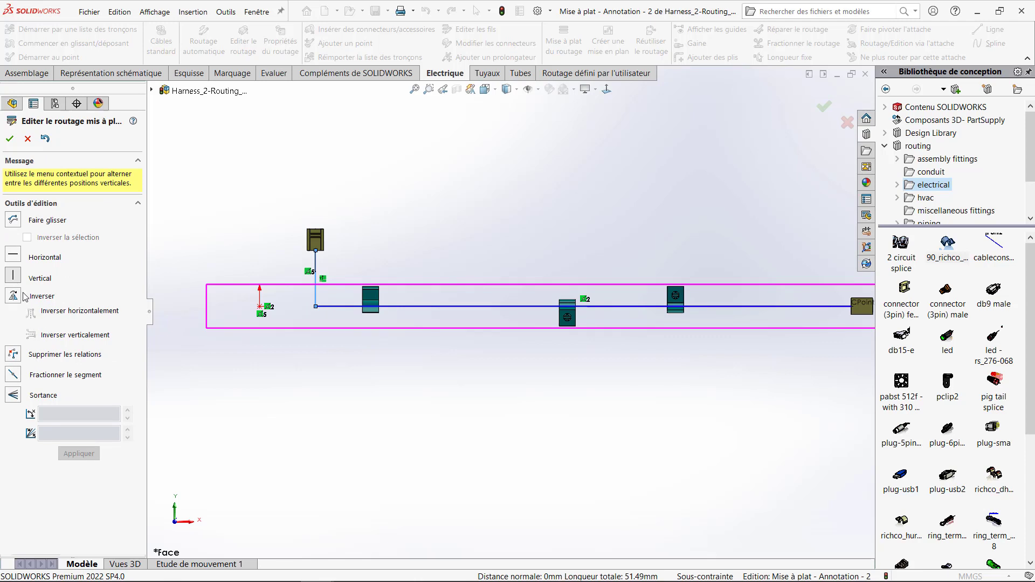
pyautogui.click(14, 220)
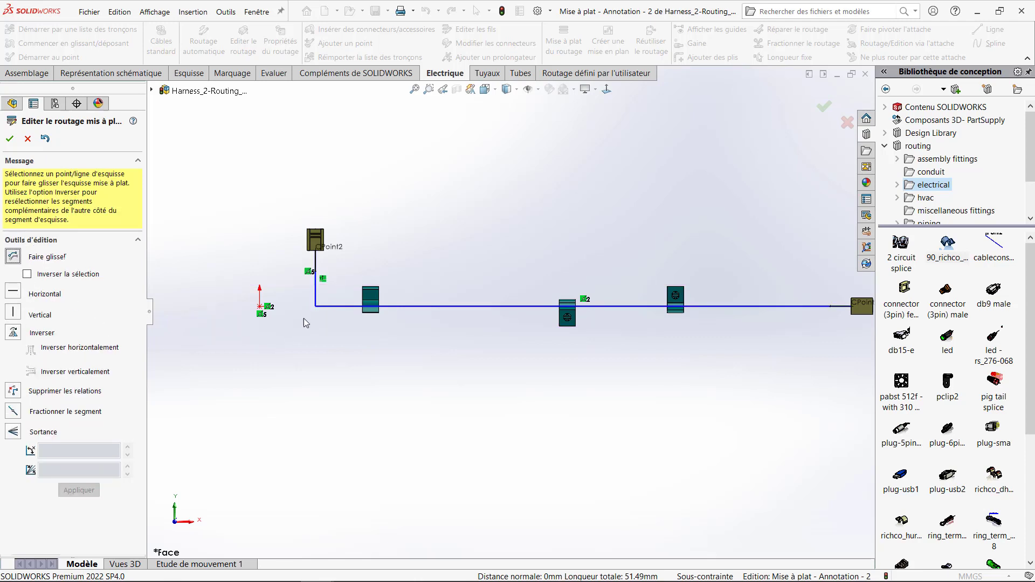
pyautogui.moveTo(315, 305)
pyautogui.mouseDown()
pyautogui.moveTo(225, 306)
pyautogui.moveTo(313, 306)
pyautogui.moveTo(242, 305)
pyautogui.mouseUp()
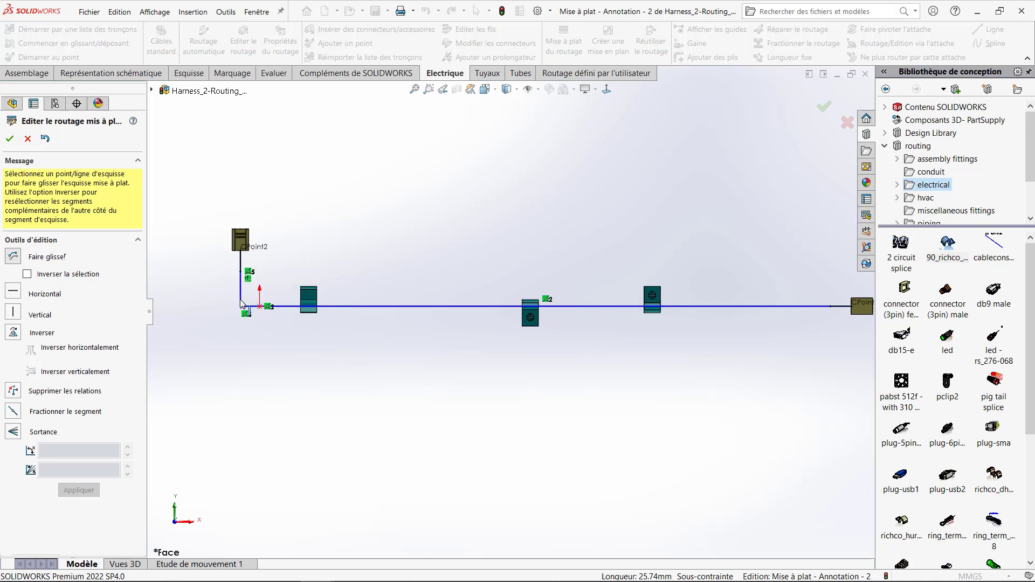
pyautogui.click(10, 138)
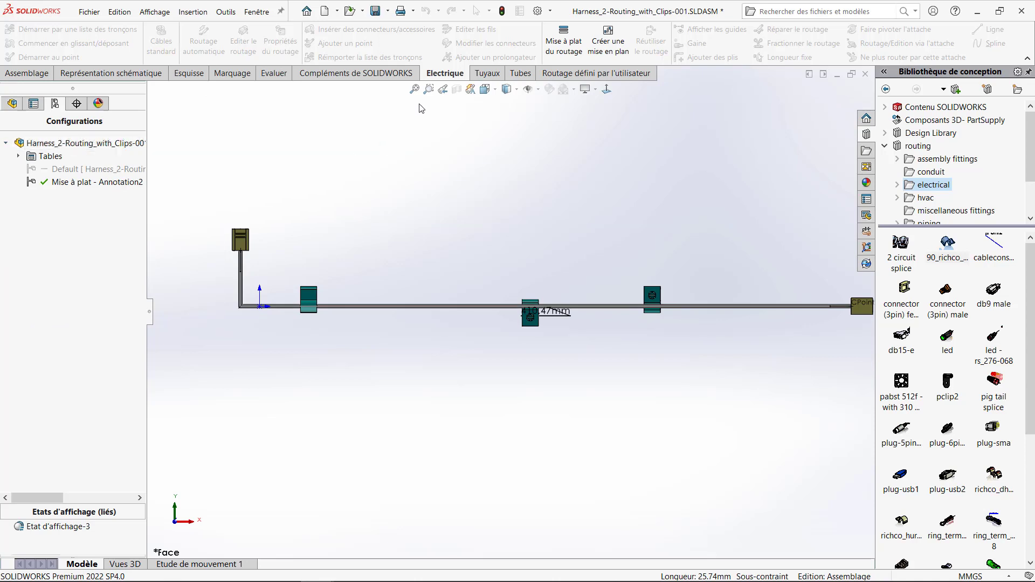
# Create a drawing of the flattened harness using the BOM, circuit summary and connector table templates.
pyautogui.click(417, 90)
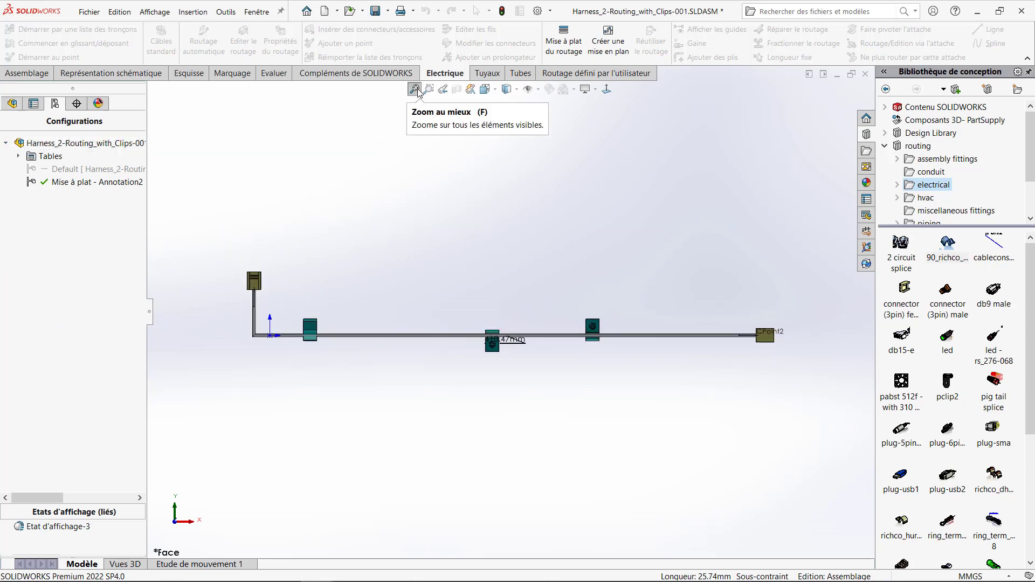
pyautogui.click(609, 46)
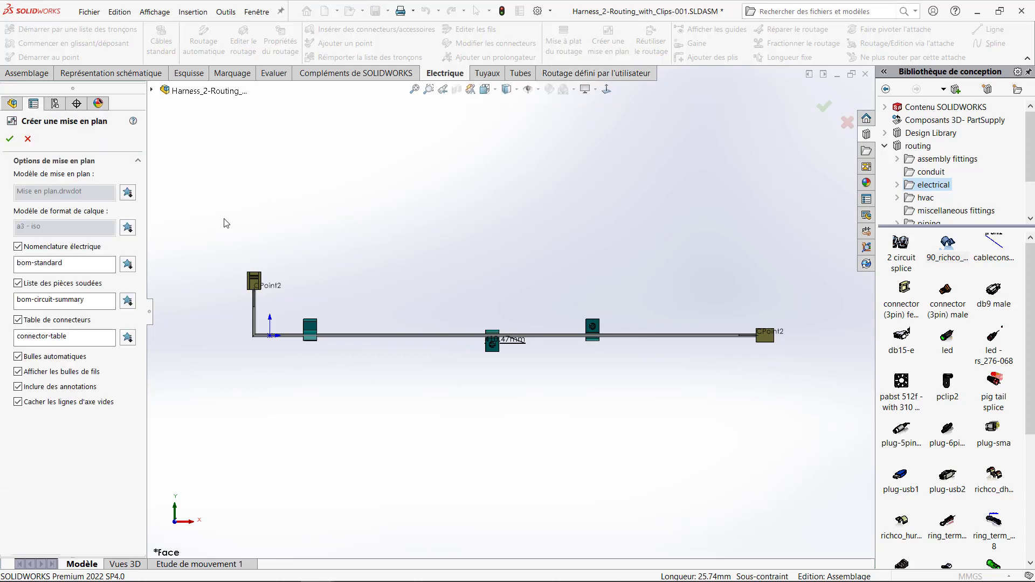
pyautogui.click(10, 139)
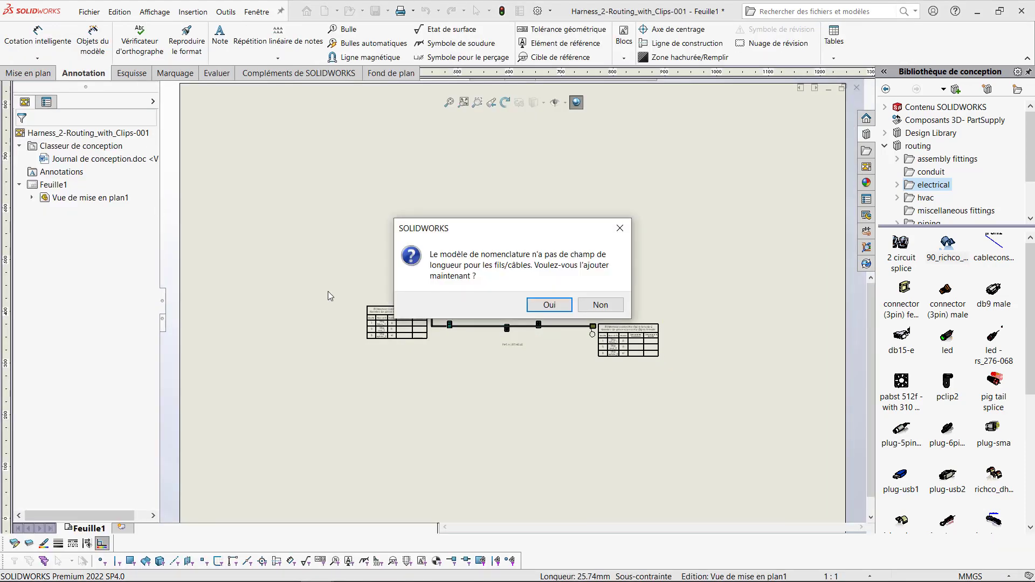
pyautogui.click(550, 305)
# Move the flattened view lower on the sheet and the BOM beside the circuit summary.
pyautogui.moveTo(536, 213); pyautogui.dragTo(539, 329)
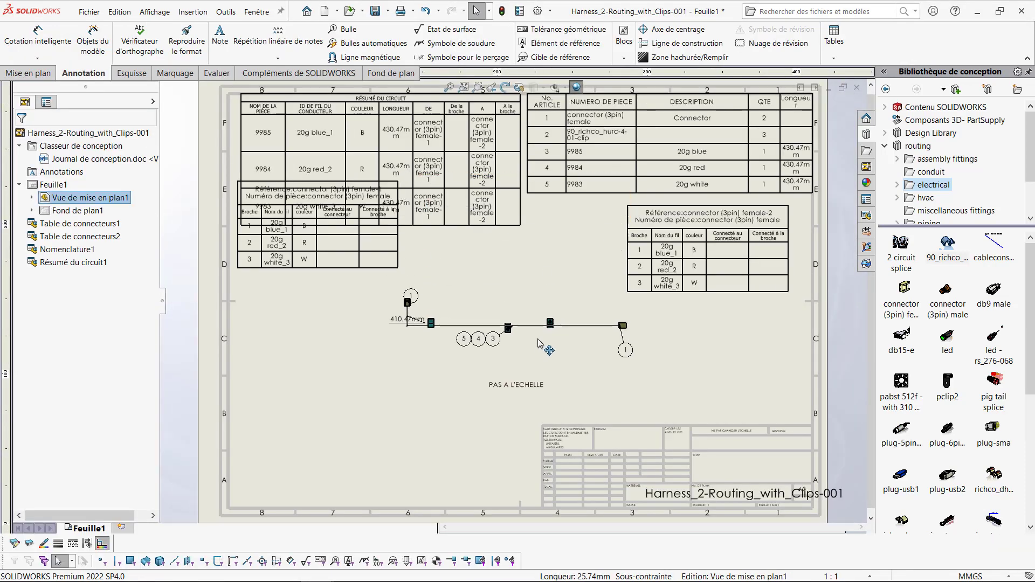
pyautogui.scroll(3, 604, 151)
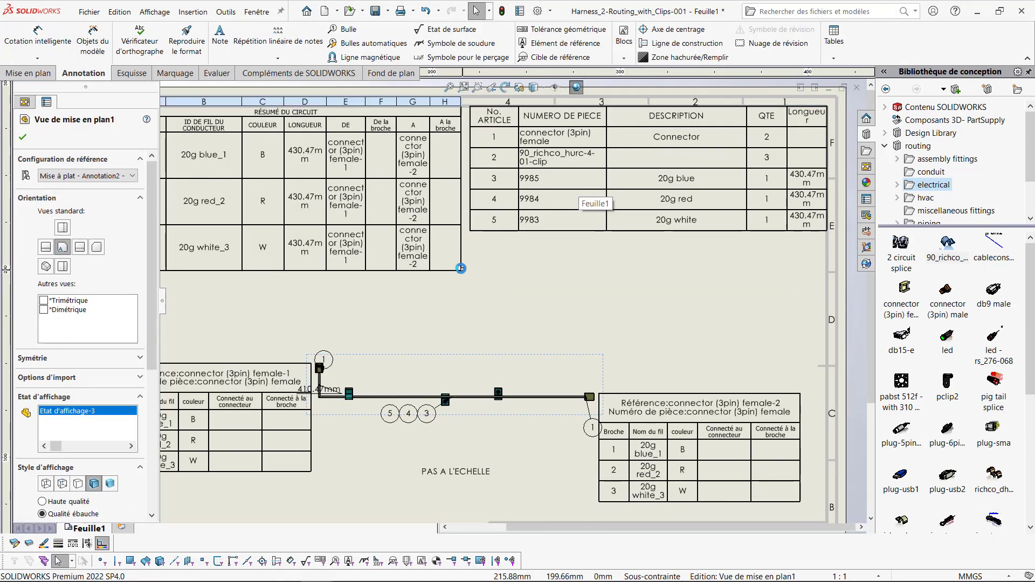
pyautogui.moveTo(458, 89); pyautogui.dragTo(426, 175)
# Add a BOM column on the right showing the Section routing property.
pyautogui.rightClick(770, 172)
pyautogui.moveTo(801, 219)
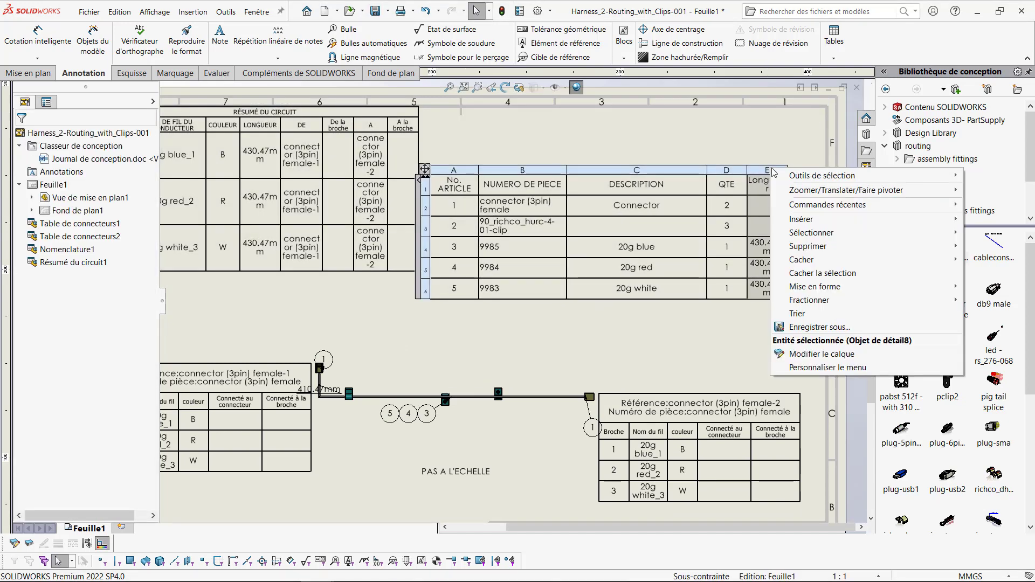
pyautogui.click(752, 224)
pyautogui.click(839, 125)
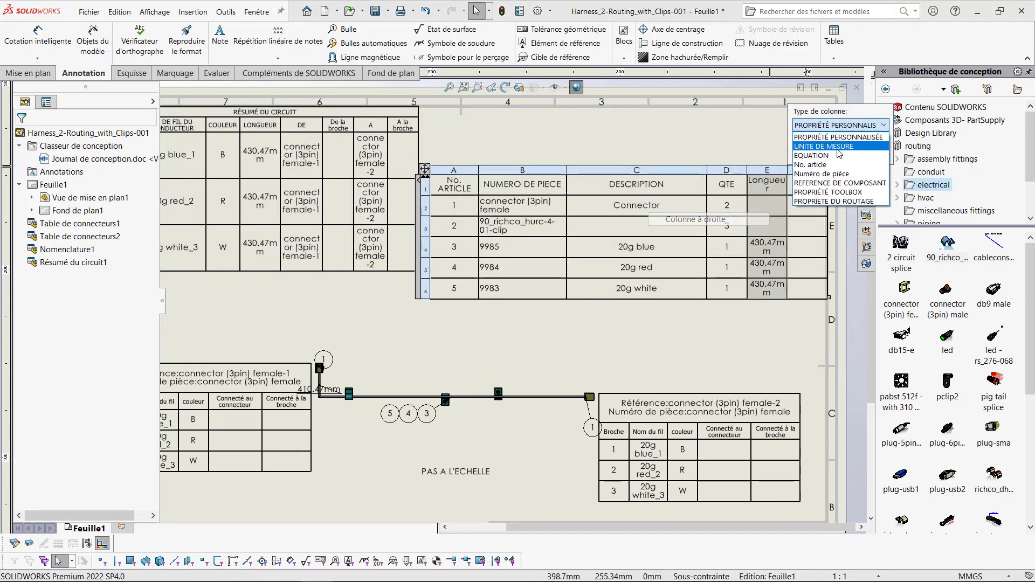
pyautogui.click(834, 202)
pyautogui.click(850, 155)
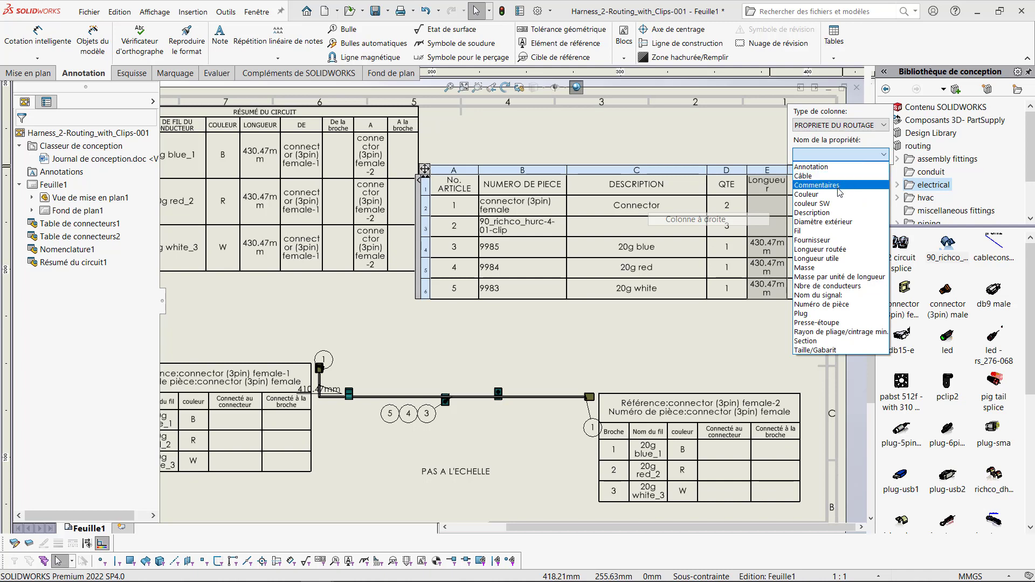
pyautogui.click(837, 240)
pyautogui.click(858, 157)
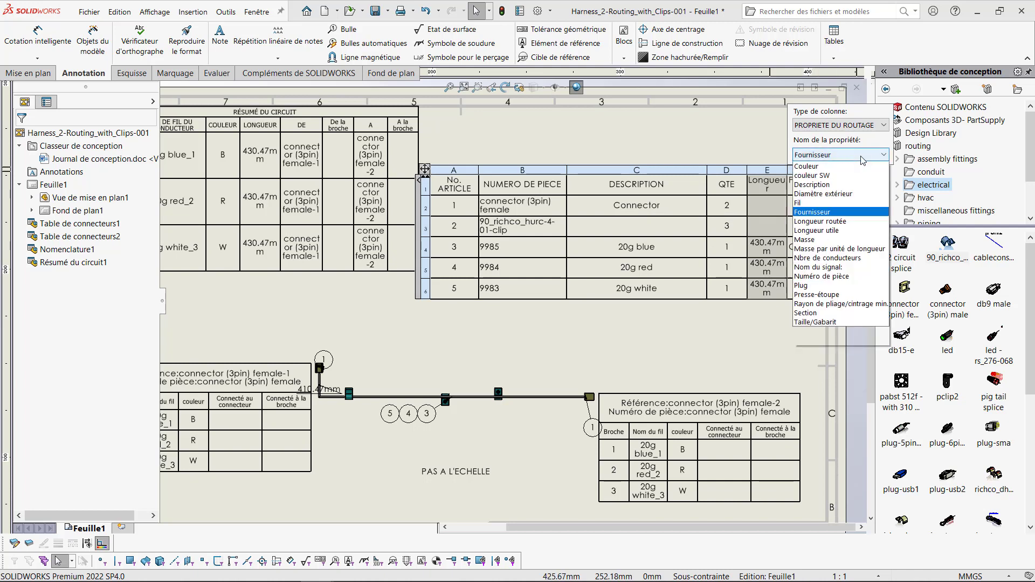
pyautogui.click(806, 340)
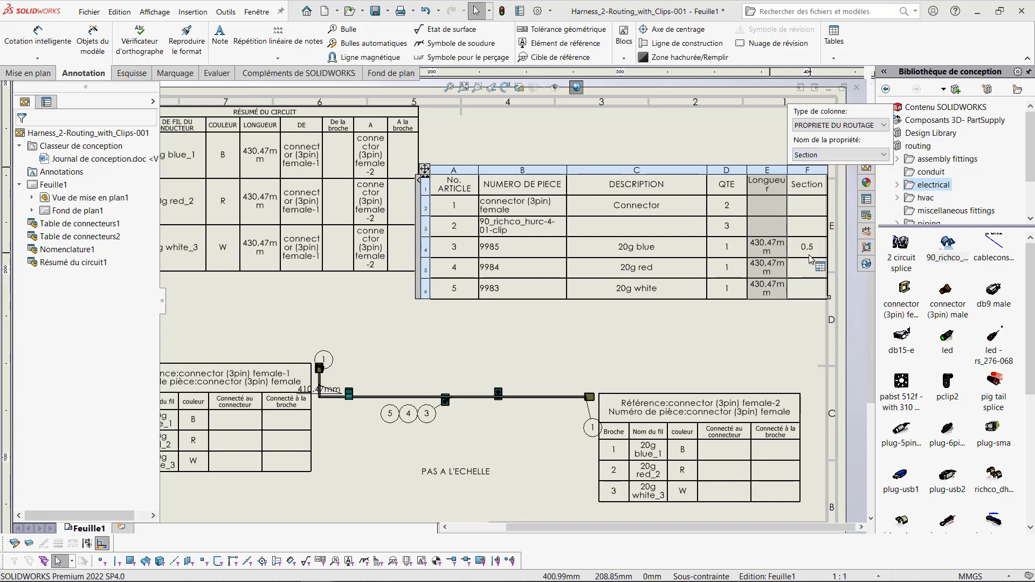
pyautogui.click(746, 340)
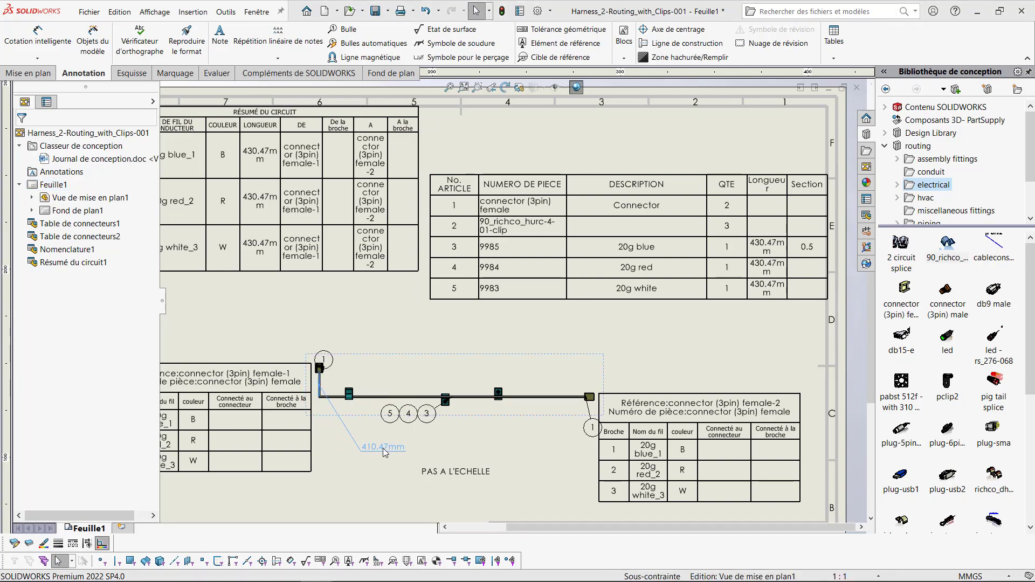